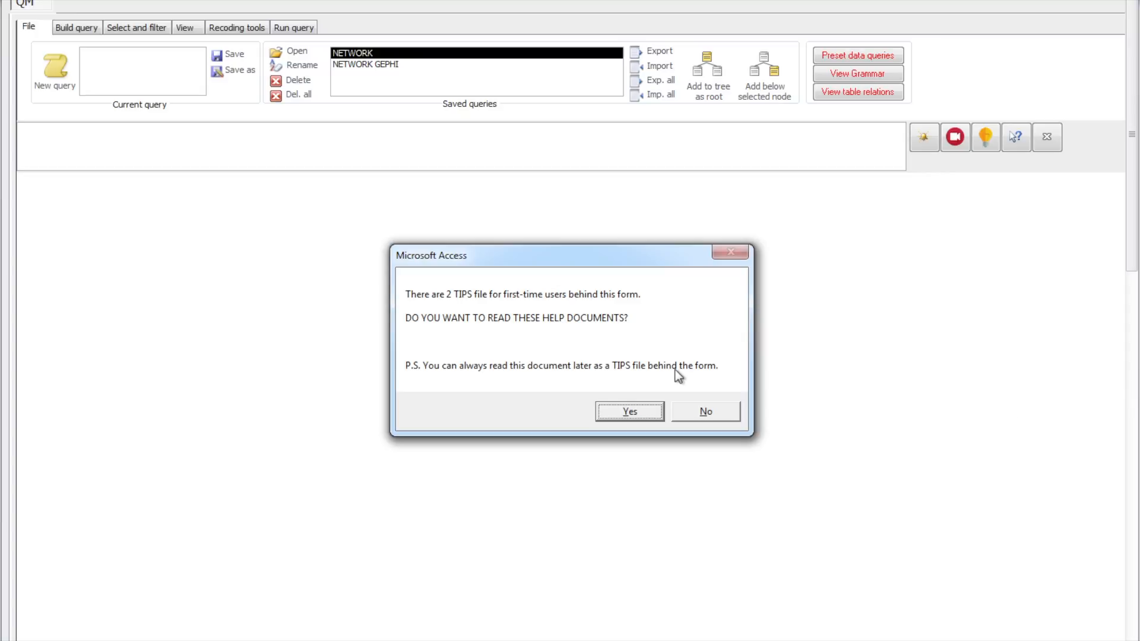
# - Read the opening page of the first-time-user TIPS file on data querying, keep its reminder enabled, and close the viewer
pyautogui.click(640, 418)
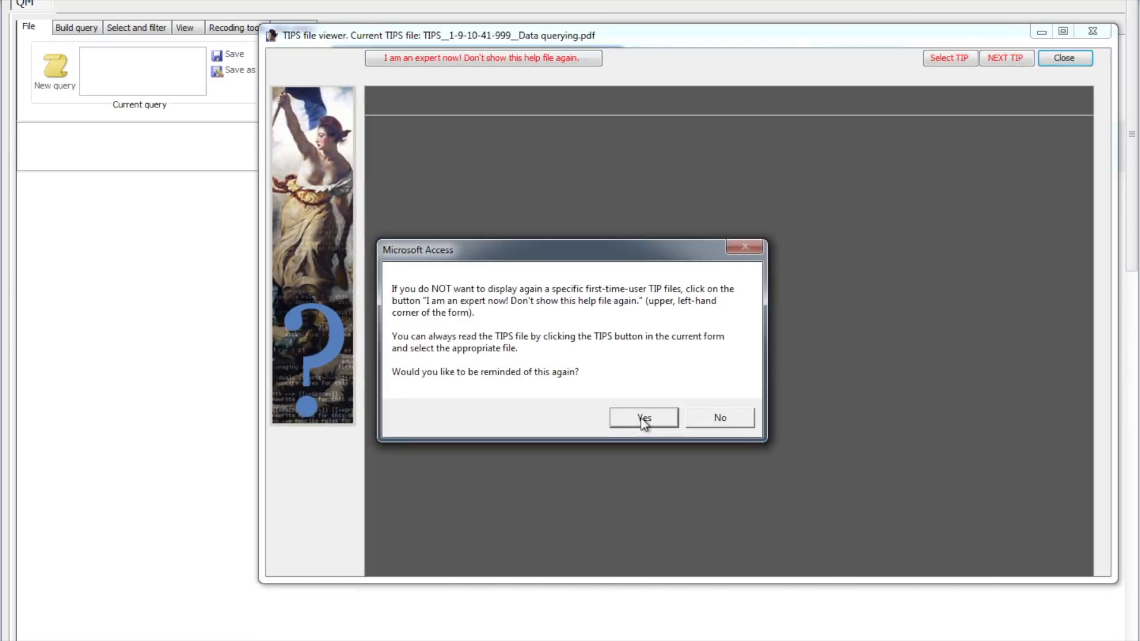
pyautogui.click(652, 423)
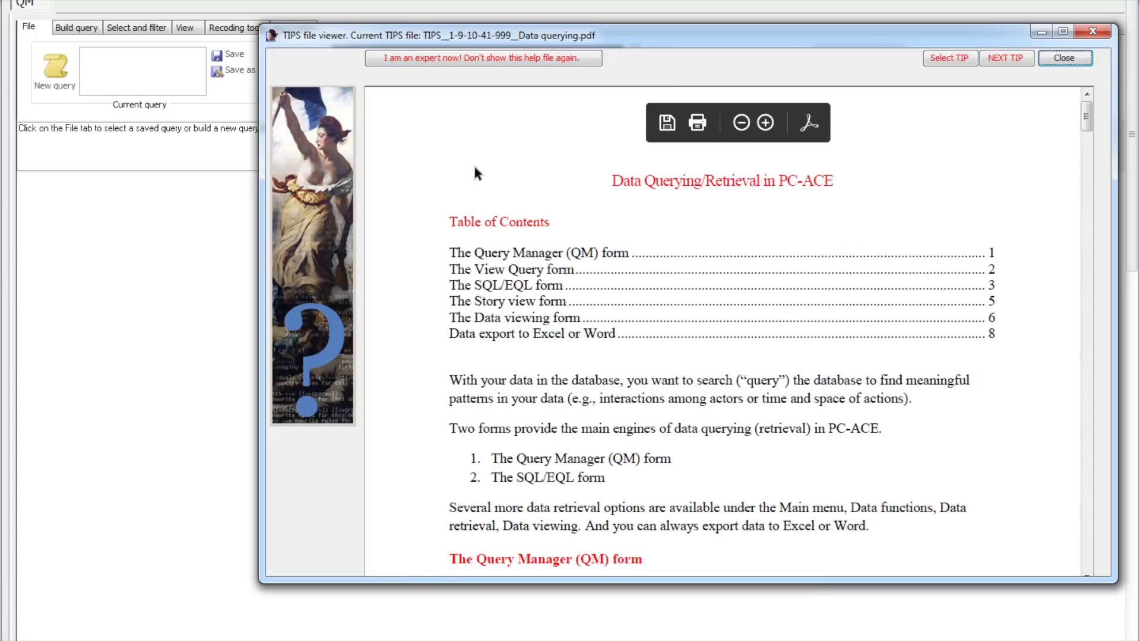
pyautogui.click(1065, 58)
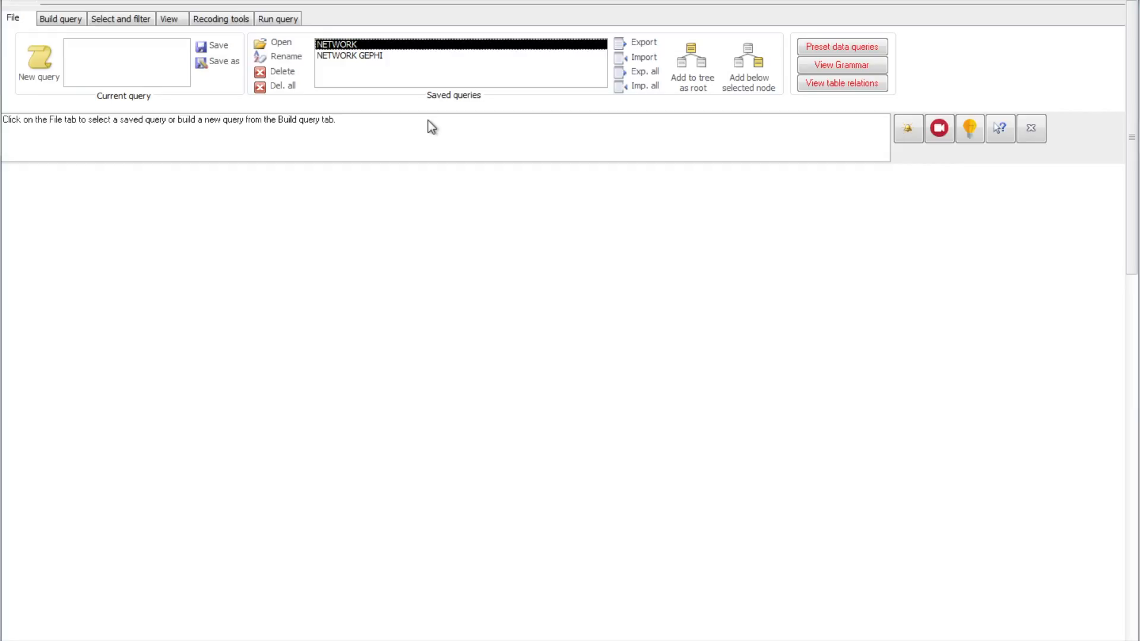
# - Open the saved NETWORK GEPHI query and bring its entire Semantic Triplet tree into view at a smaller scale
pyautogui.doubleClick(330, 57)
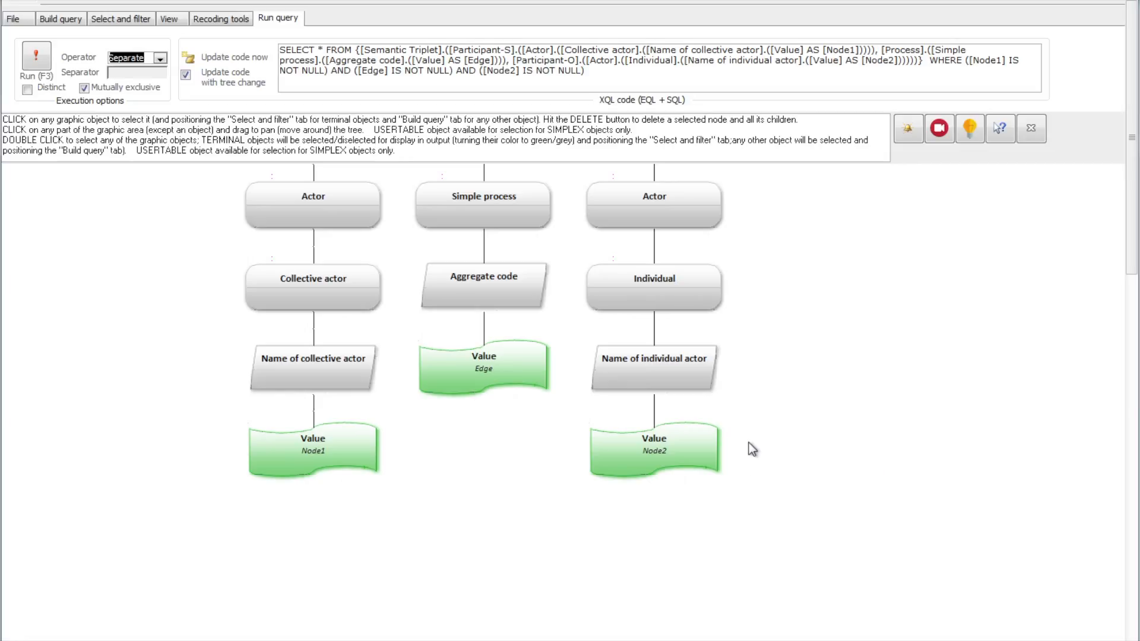
pyautogui.moveTo(749, 444); pyautogui.dragTo(735, 552)
pyautogui.click(168, 18)
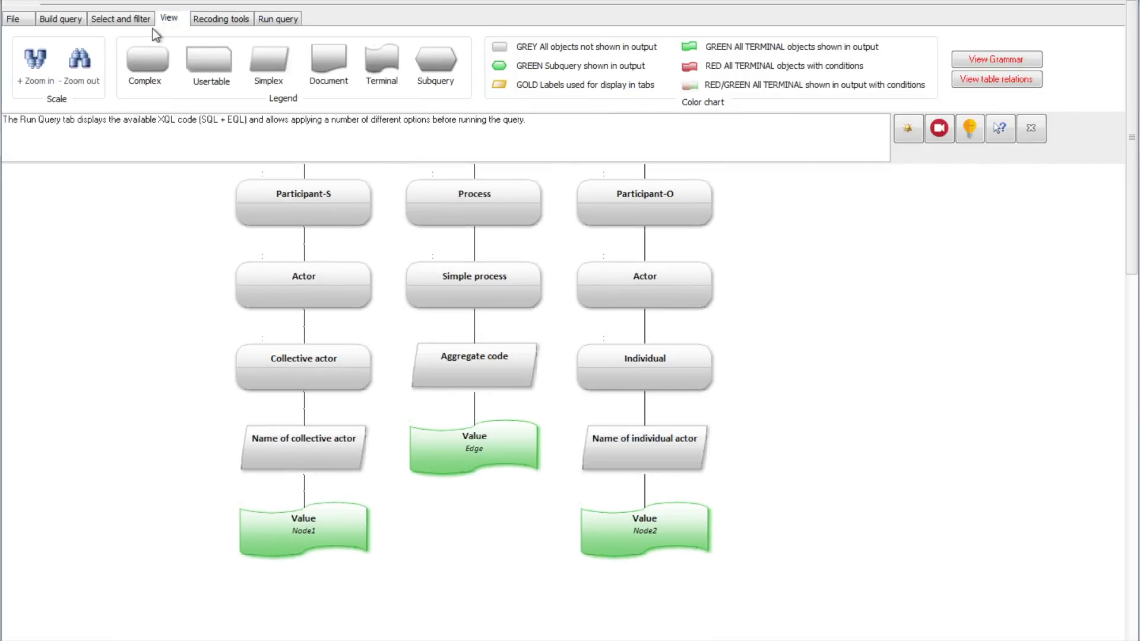
pyautogui.click(87, 61)
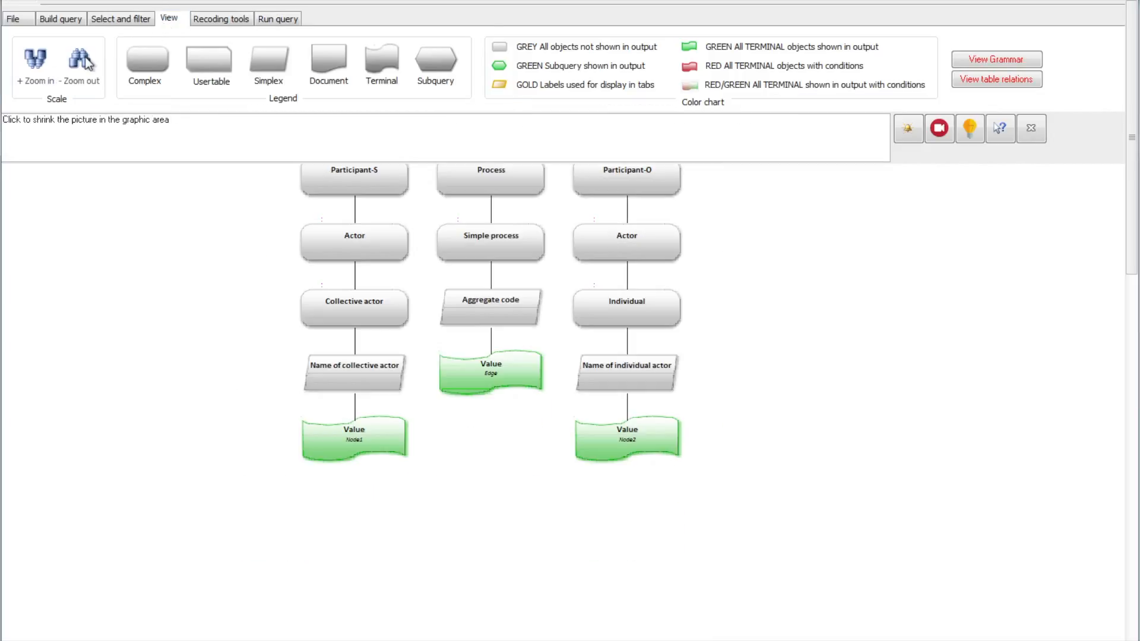
pyautogui.click(86, 61)
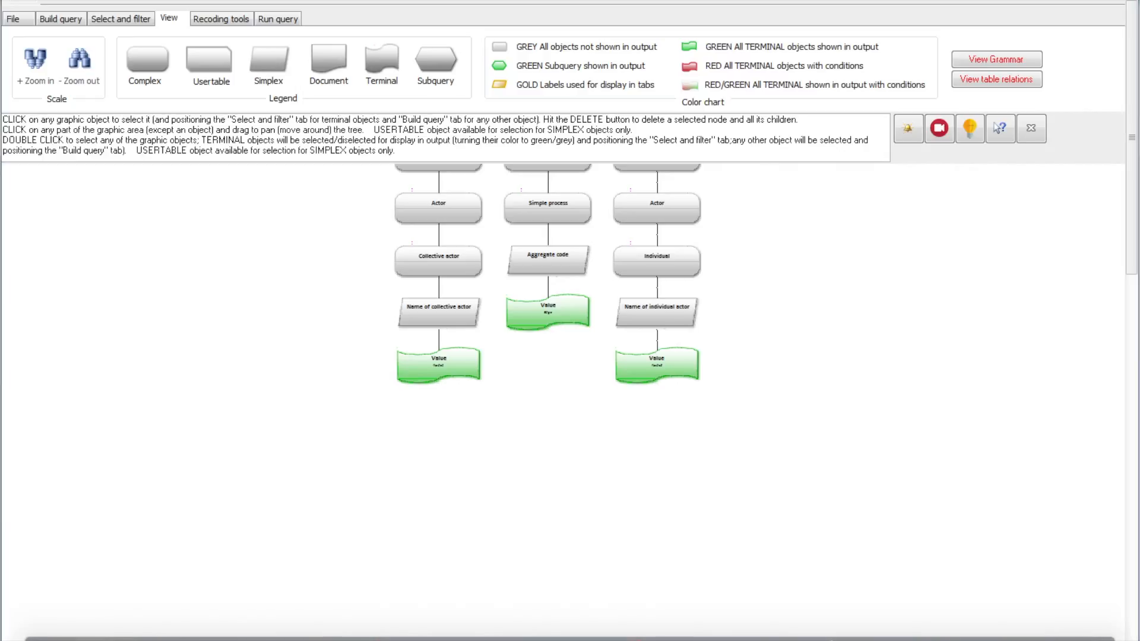
pyautogui.moveTo(821, 240); pyautogui.dragTo(744, 373)
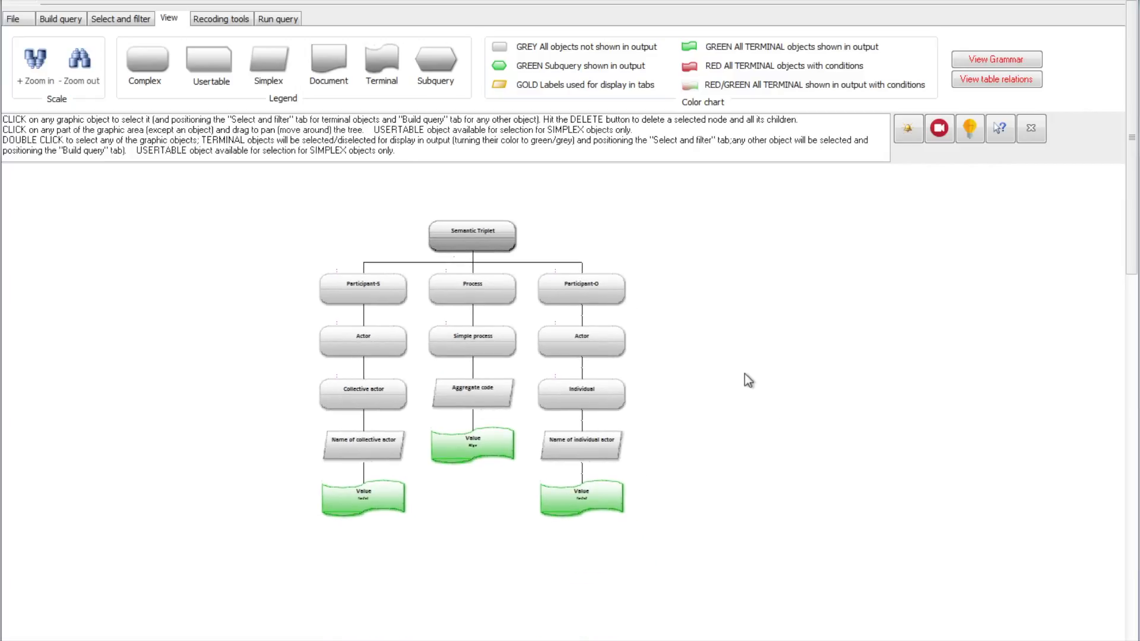
# - Inspect the properties of the Participant-S Actor, Simple process, Individual and Node1 Value objects in the query tree
pyautogui.click(383, 386)
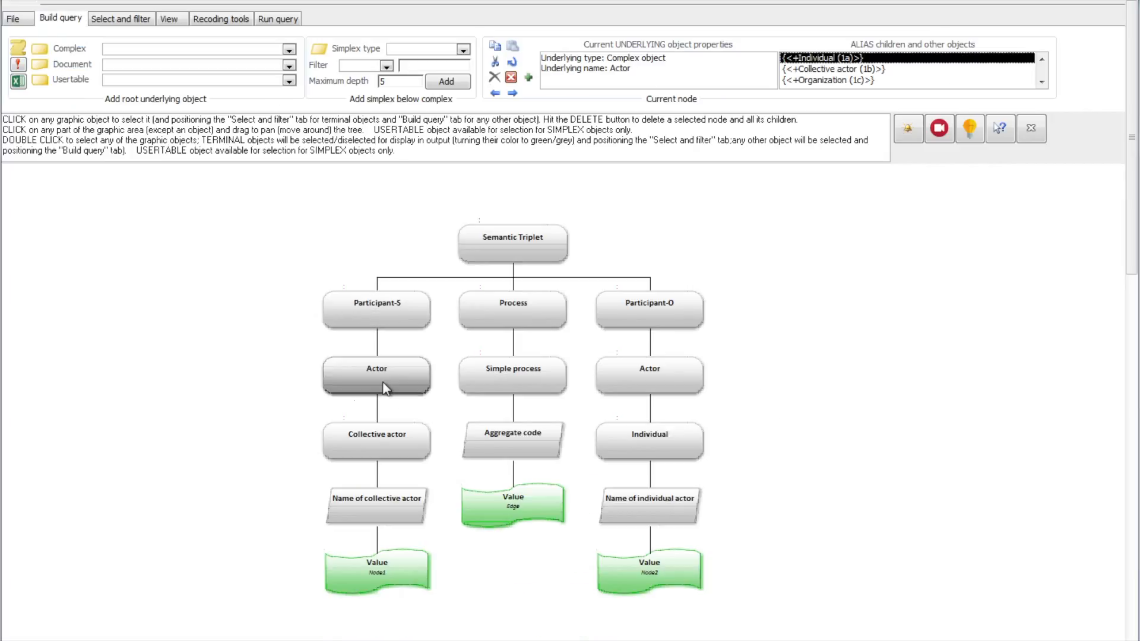
pyautogui.click(550, 378)
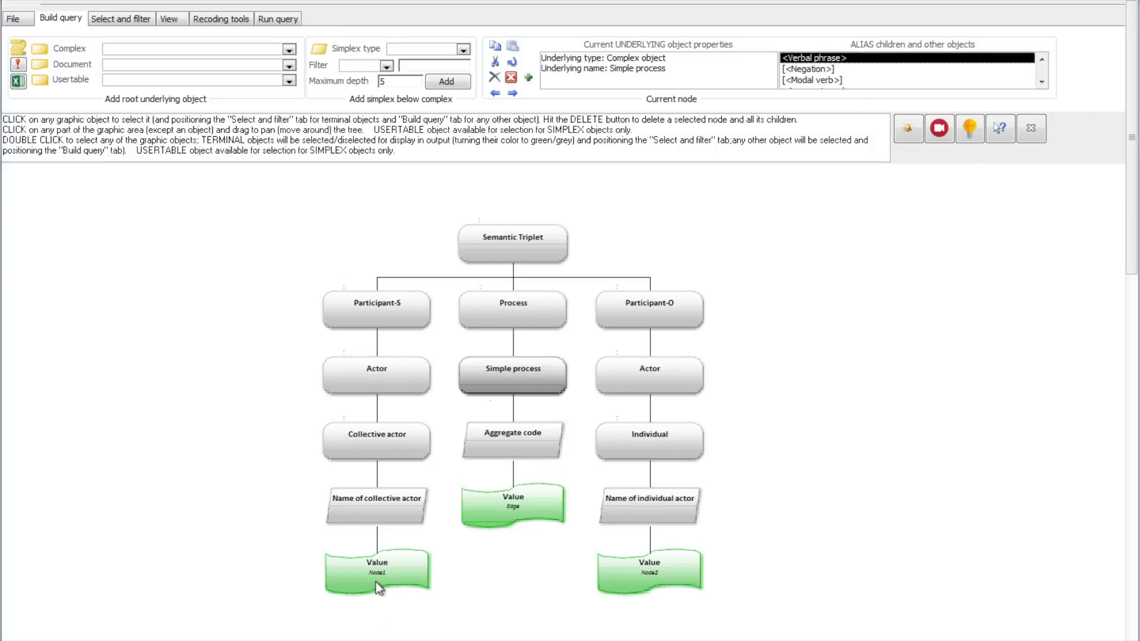
pyautogui.click(652, 455)
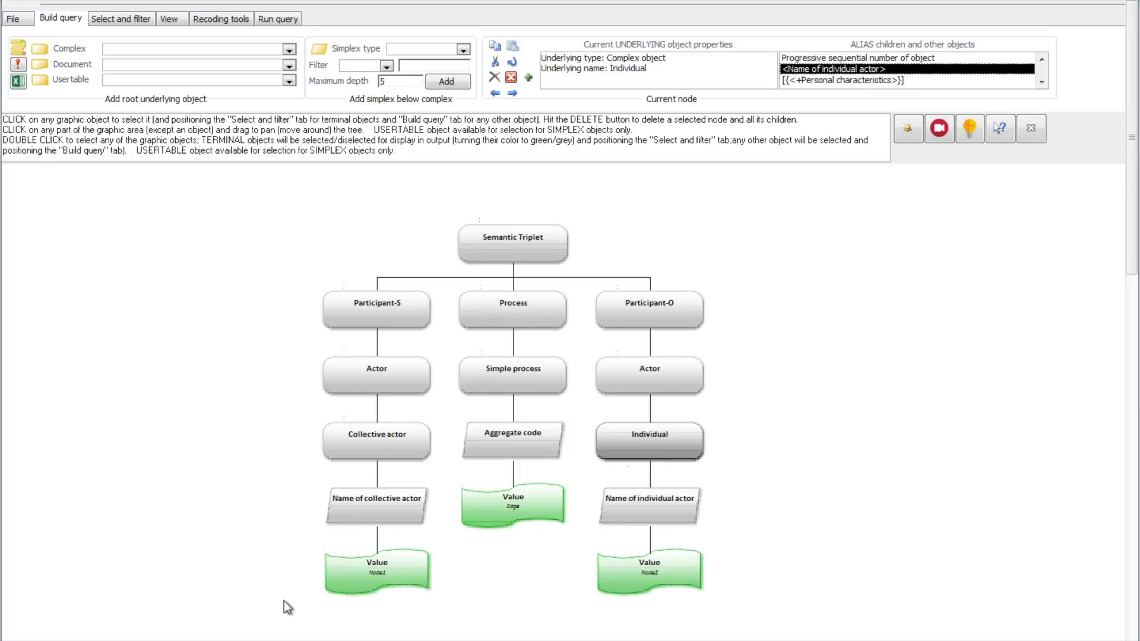
pyautogui.click(354, 588)
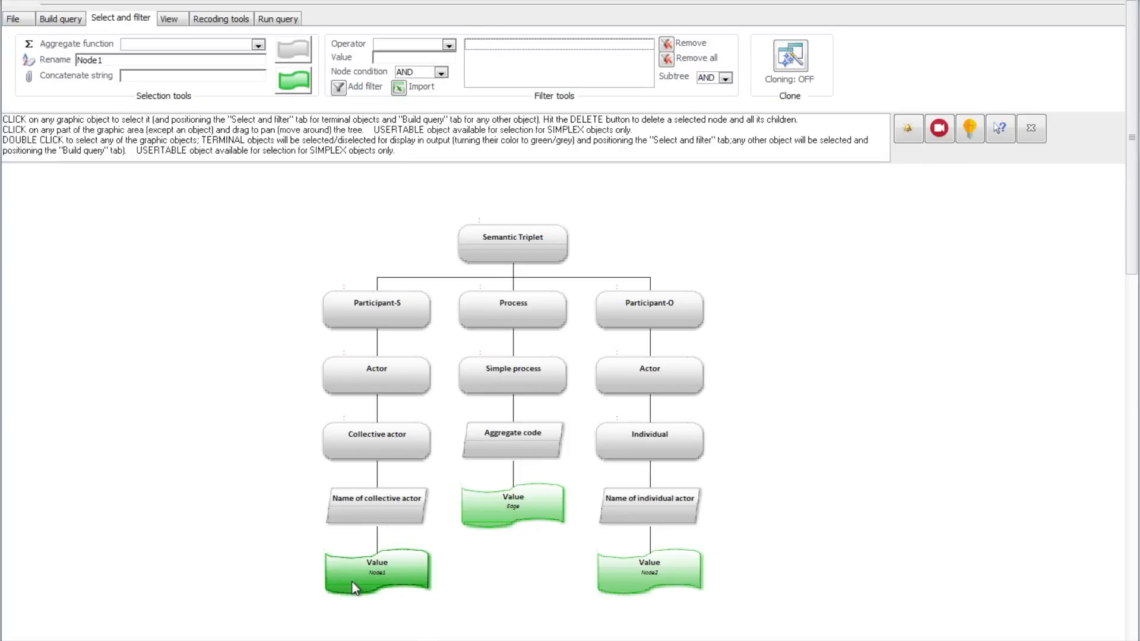
# - Run the NETWORK GEPHI query, review the Node1, Edge and Node2 results, and close the results window
pyautogui.click(275, 21)
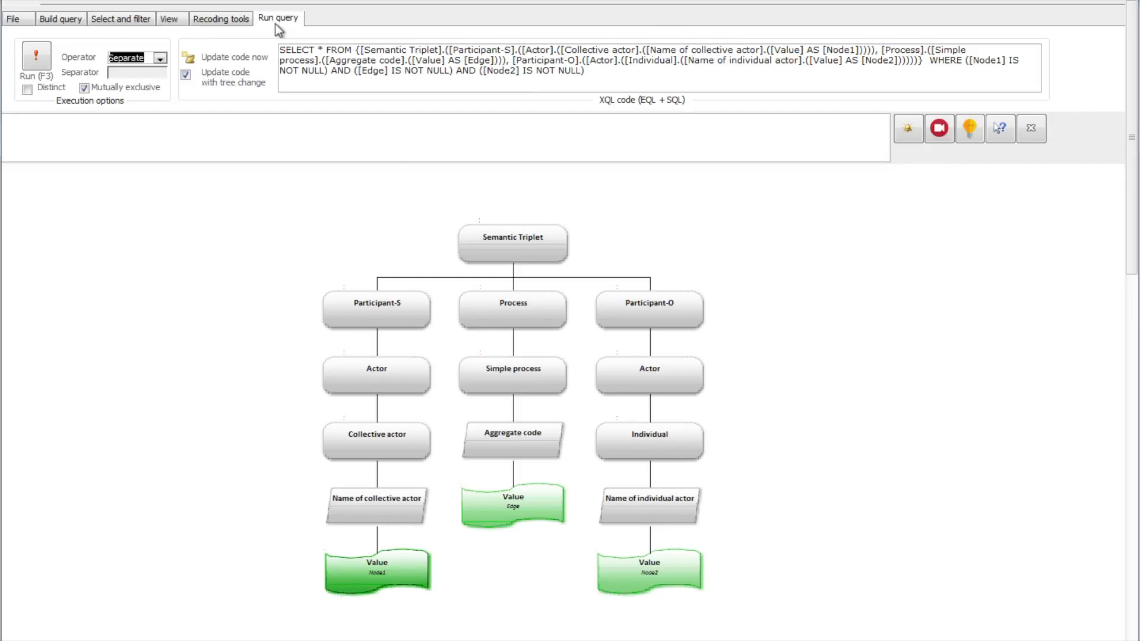
pyautogui.click(37, 58)
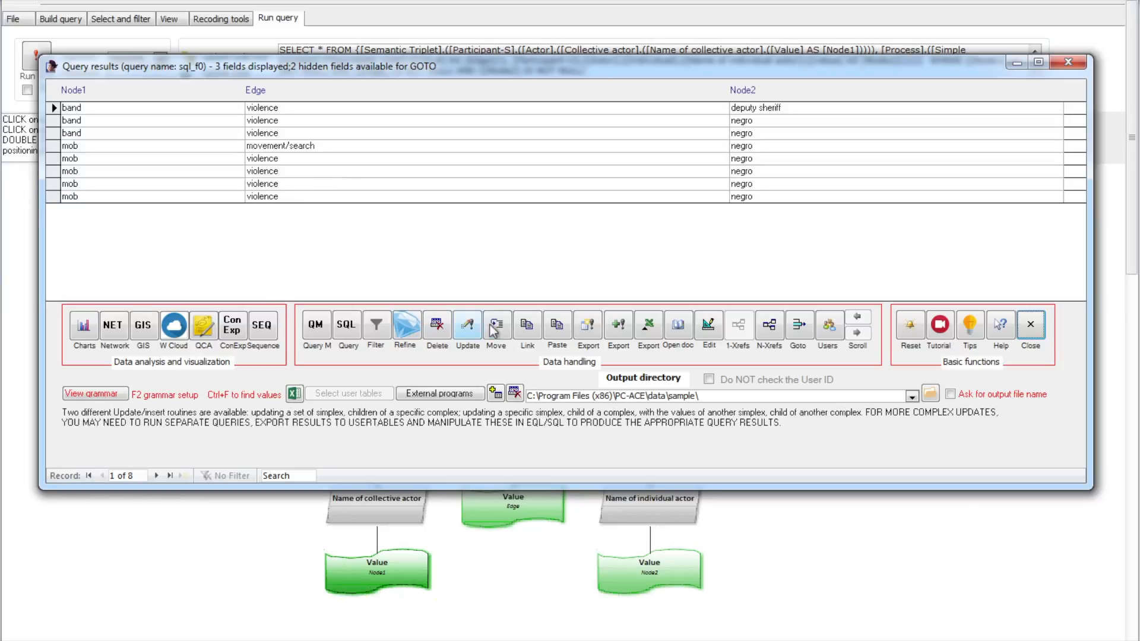
pyautogui.click(1033, 334)
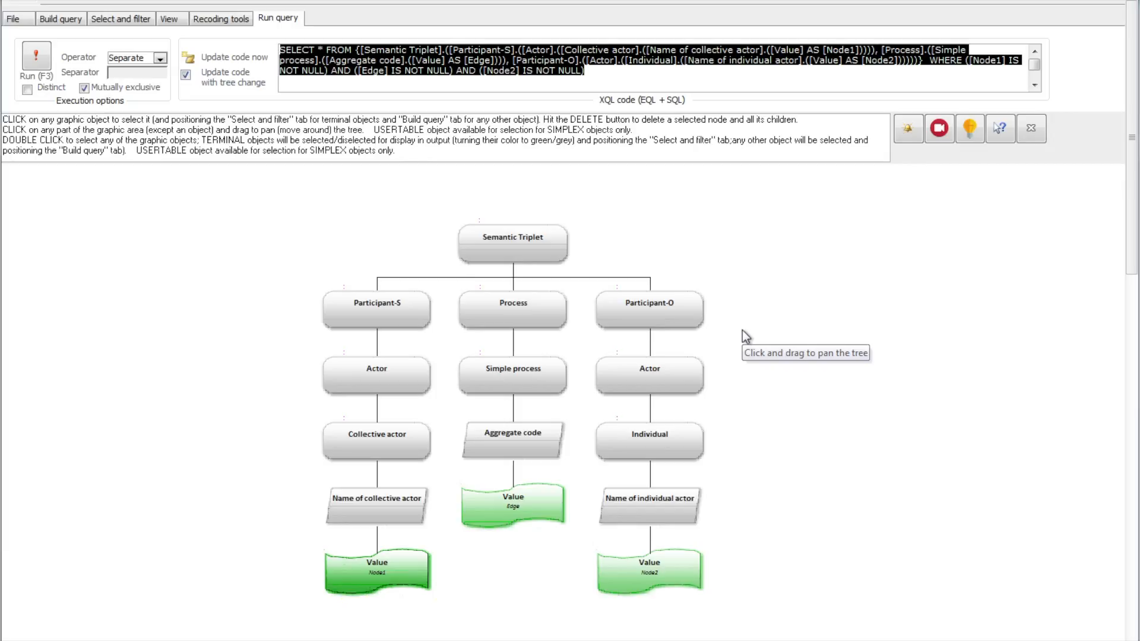
# - Start a new query and look through the usertables and complex objects available as its root
pyautogui.click(77, 25)
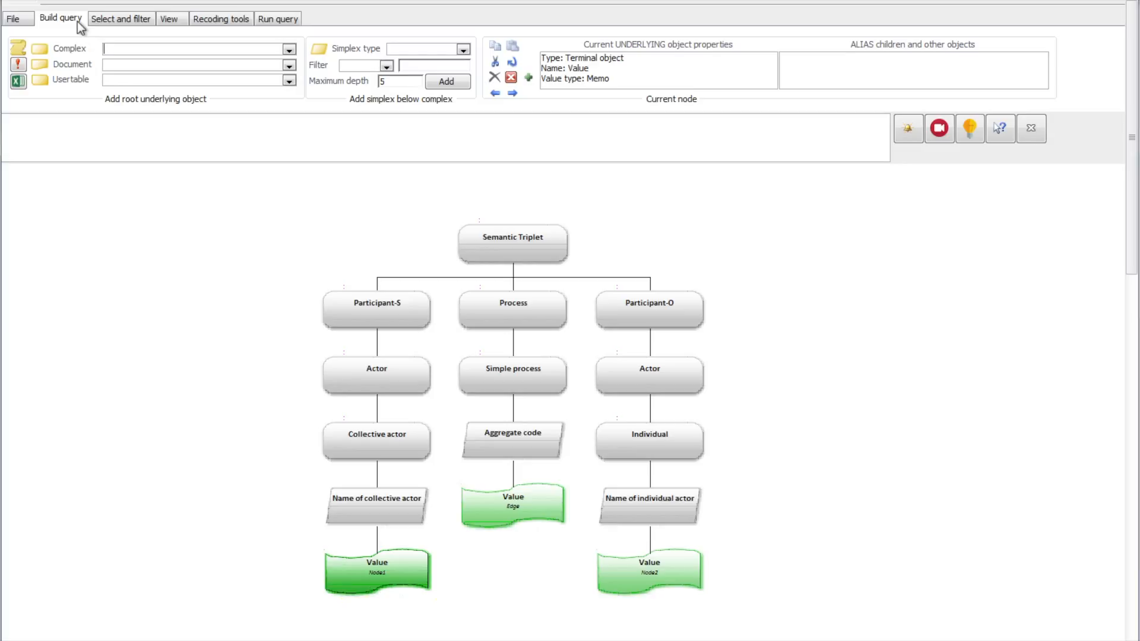
pyautogui.click(22, 52)
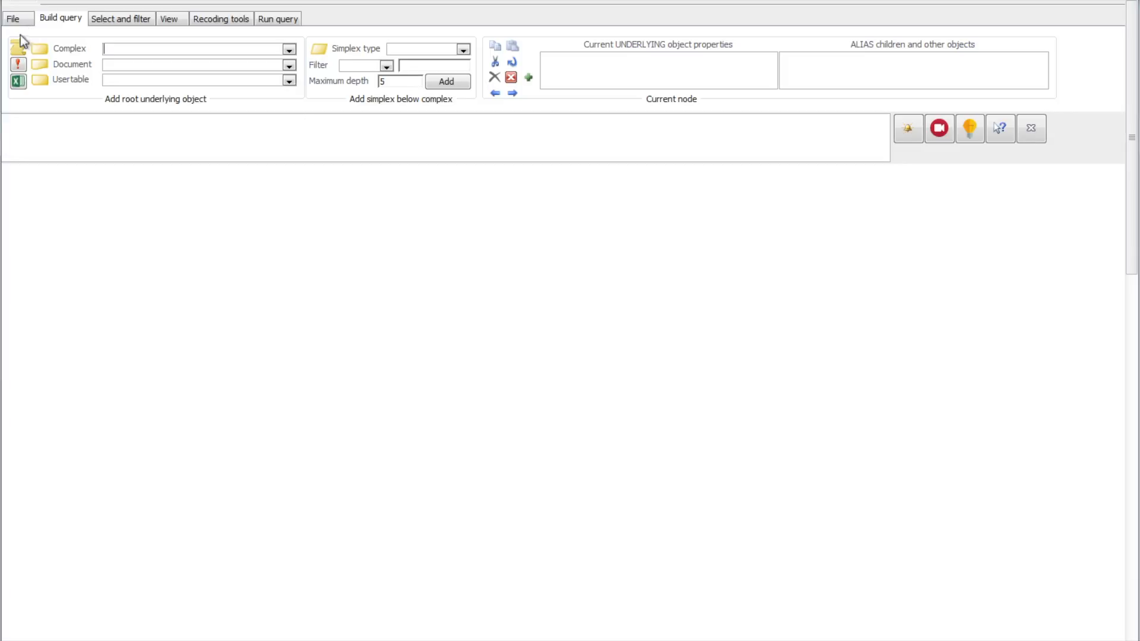
pyautogui.click(291, 47)
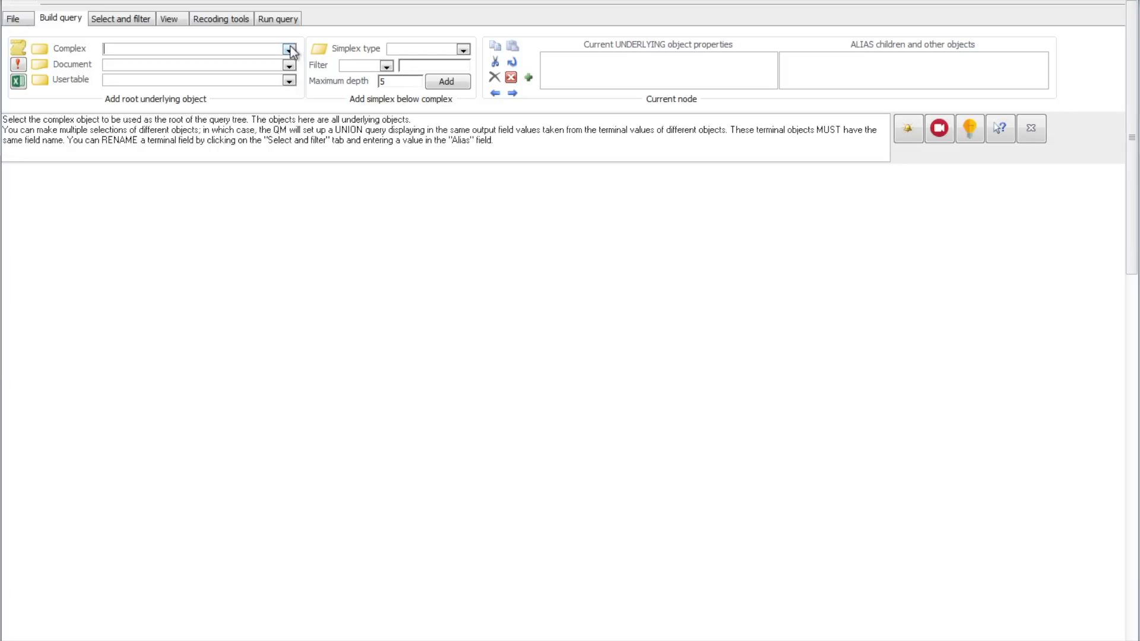
pyautogui.click(289, 81)
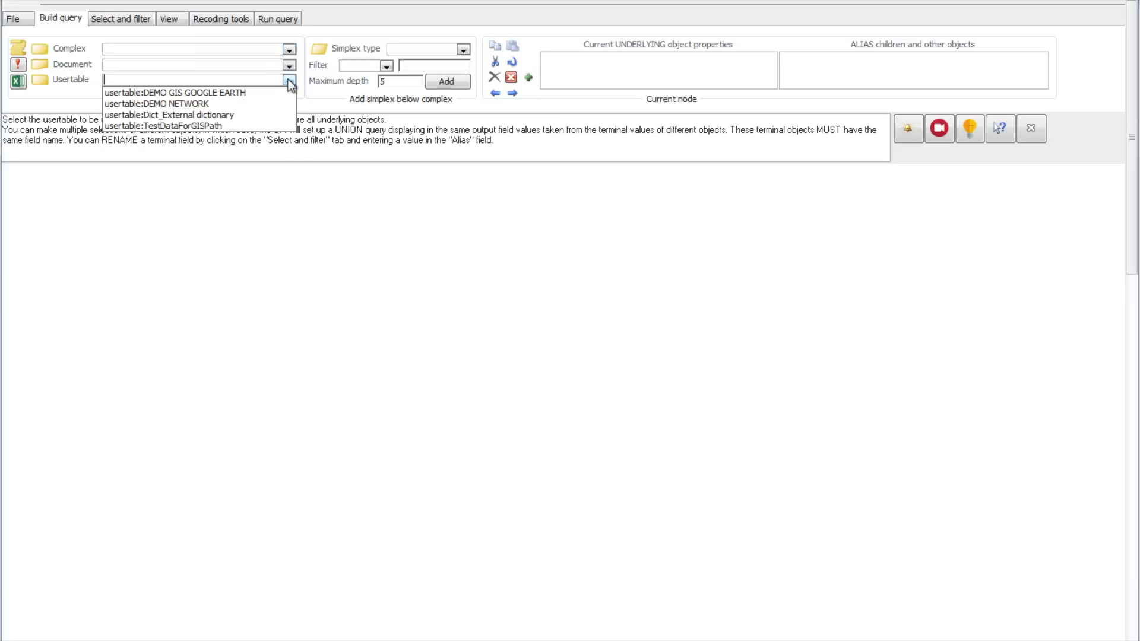
pyautogui.click(289, 81)
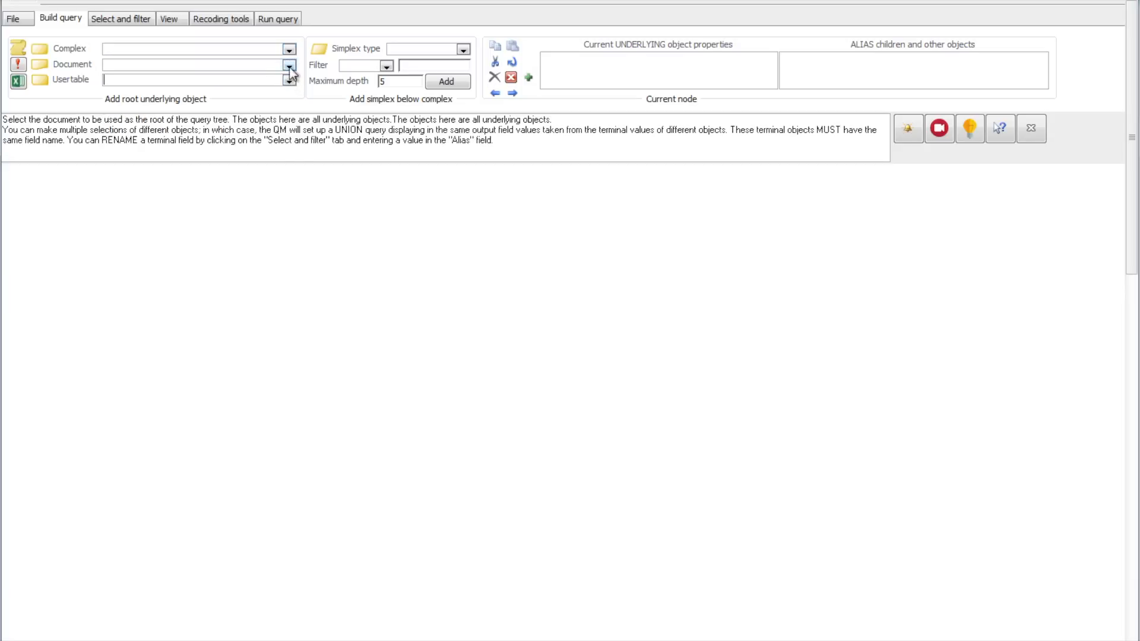
pyautogui.click(289, 49)
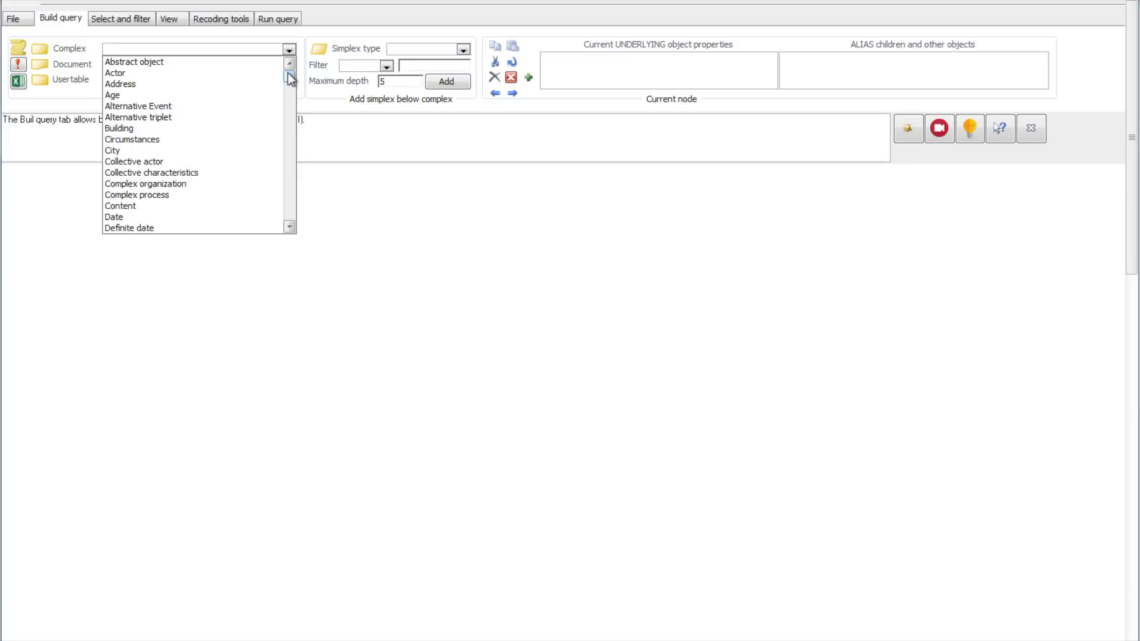
pyautogui.moveTo(287, 74); pyautogui.dragTo(260, 202)
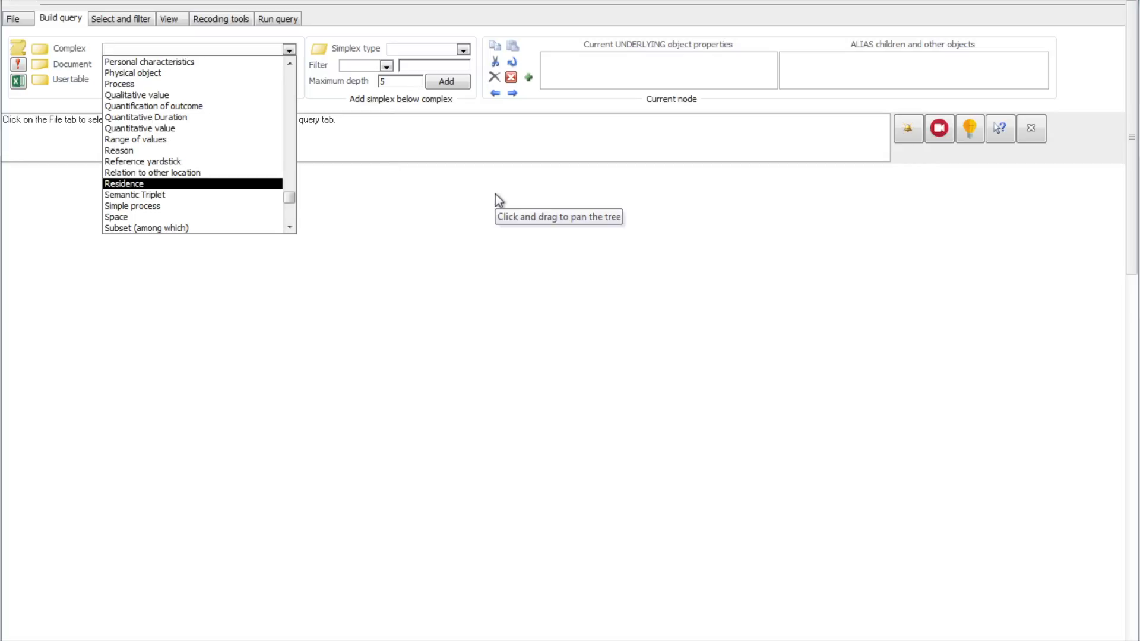
# - Export the grammar as a dynamic tree graph to "PC-ACE Grammar of data collection from Newspaper article.xml" and expand its Semantic Triplet node
pyautogui.click(169, 20)
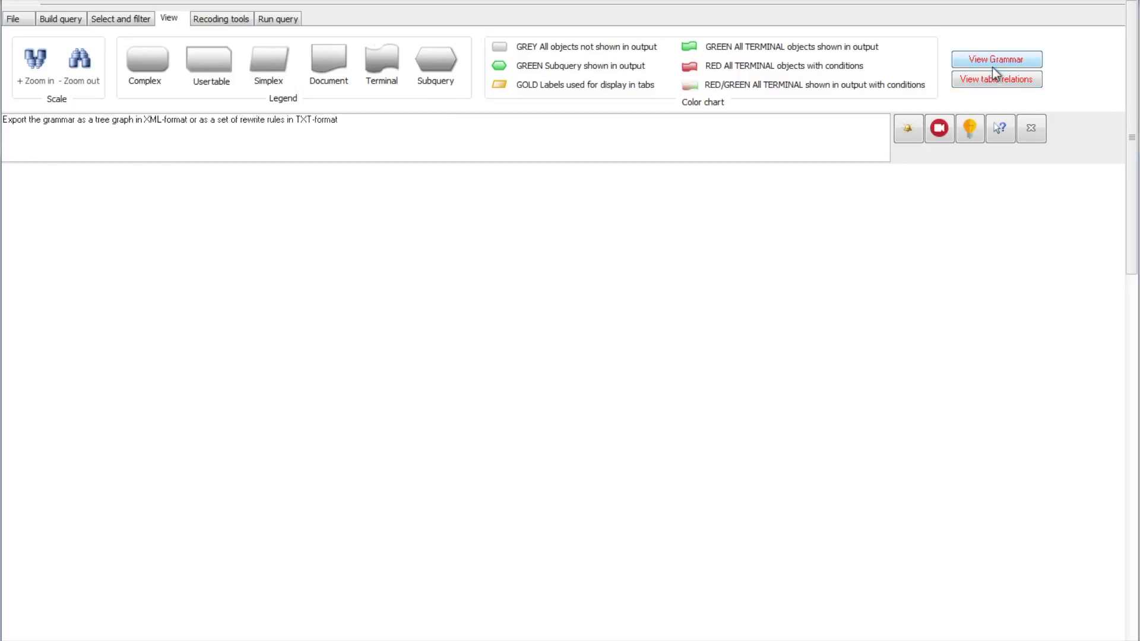
pyautogui.click(1012, 60)
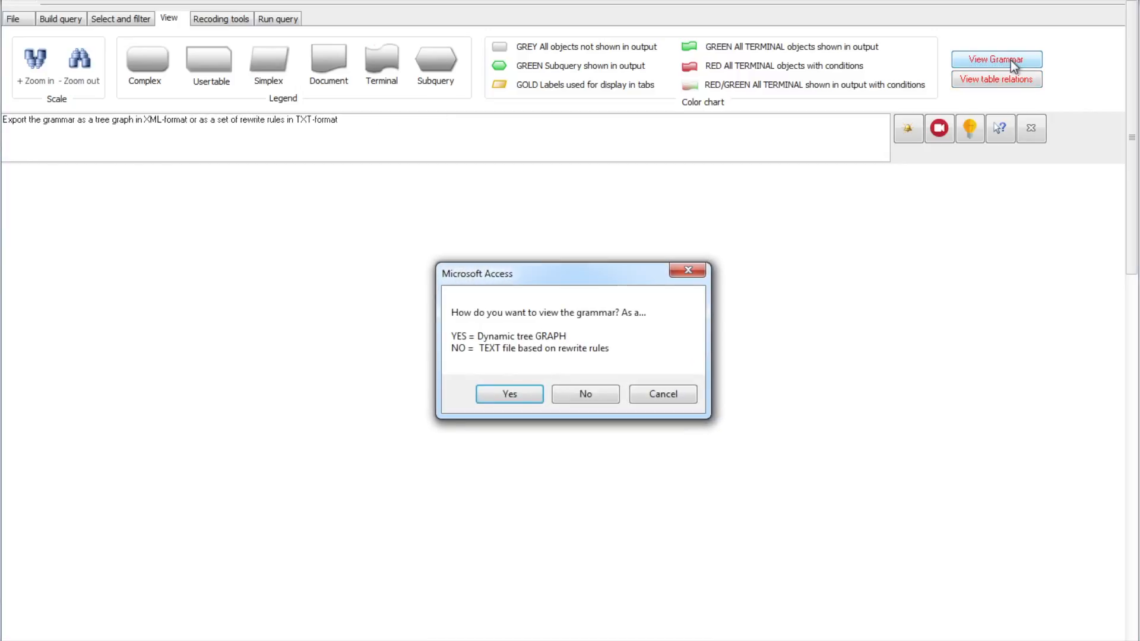
pyautogui.click(527, 399)
pyautogui.click(635, 395)
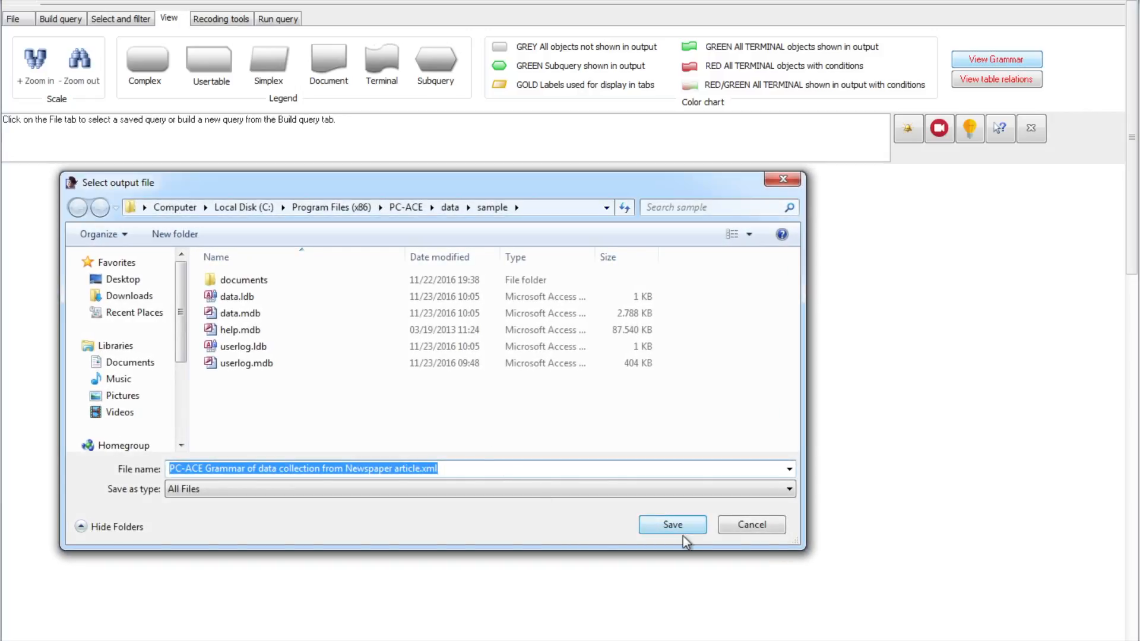
pyautogui.click(679, 527)
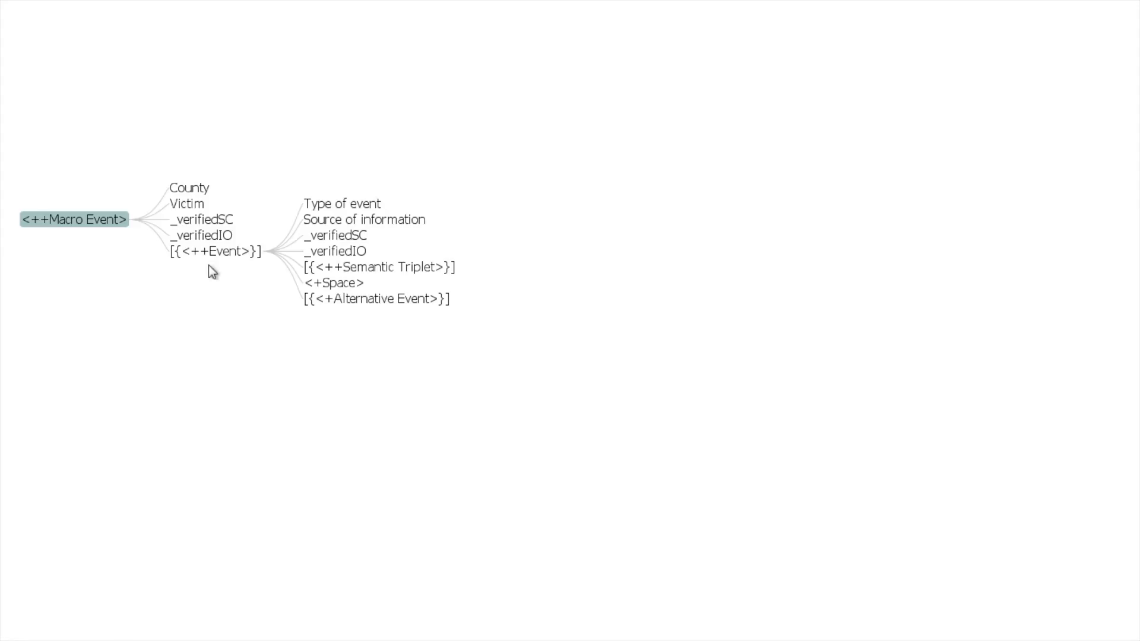
pyautogui.click(384, 268)
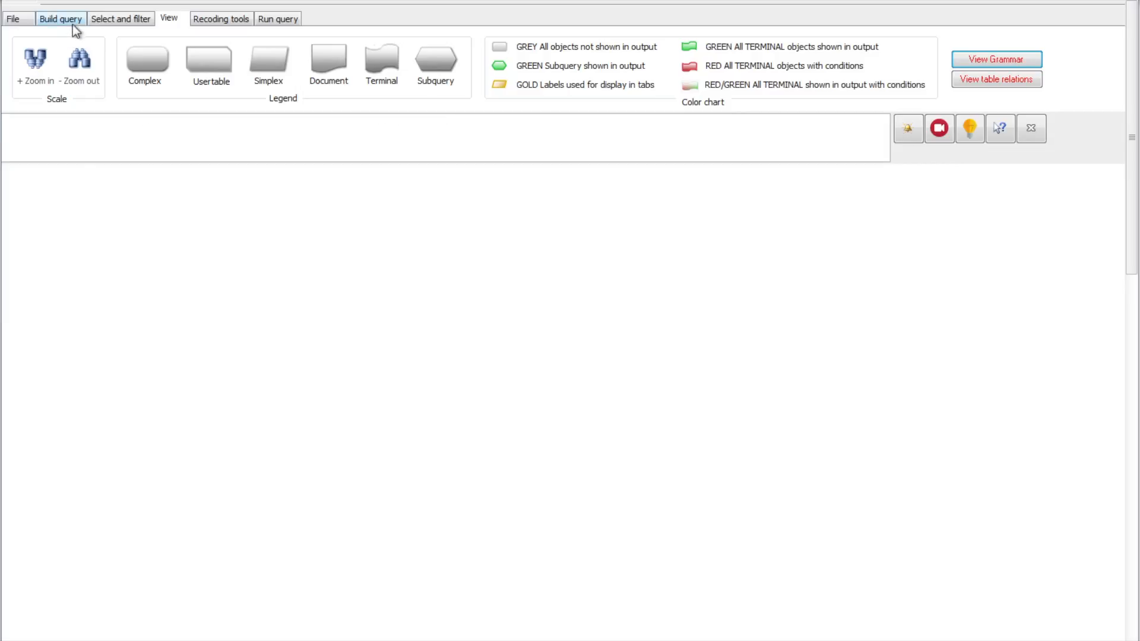
# - Add the complex object Semantic Triplet as the root of the new query tree
pyautogui.click(72, 23)
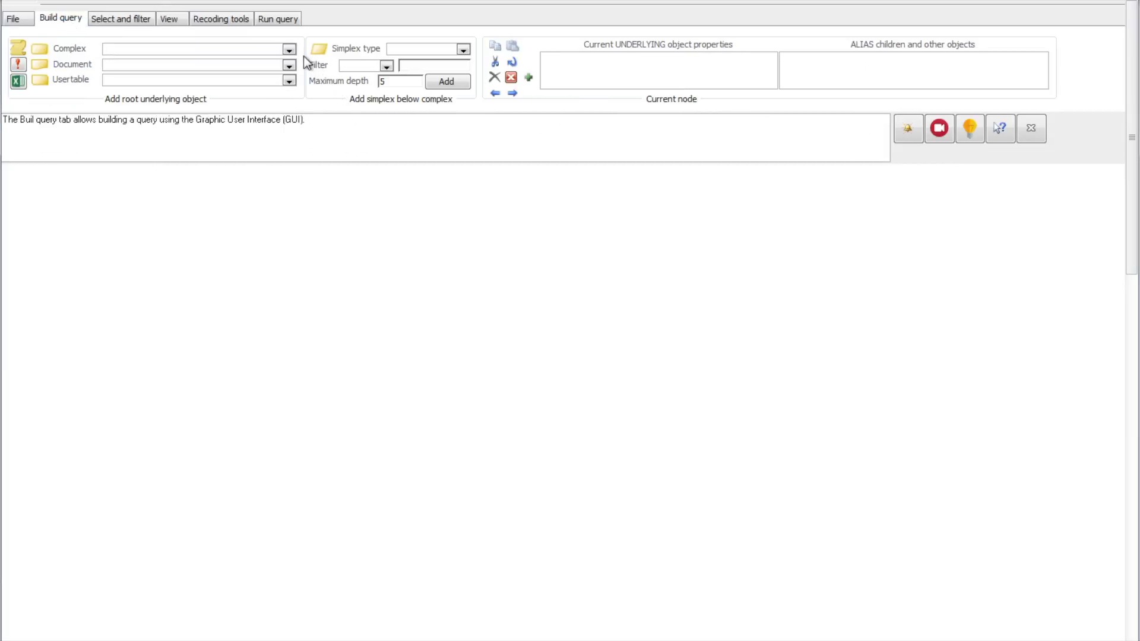
pyautogui.click(289, 50)
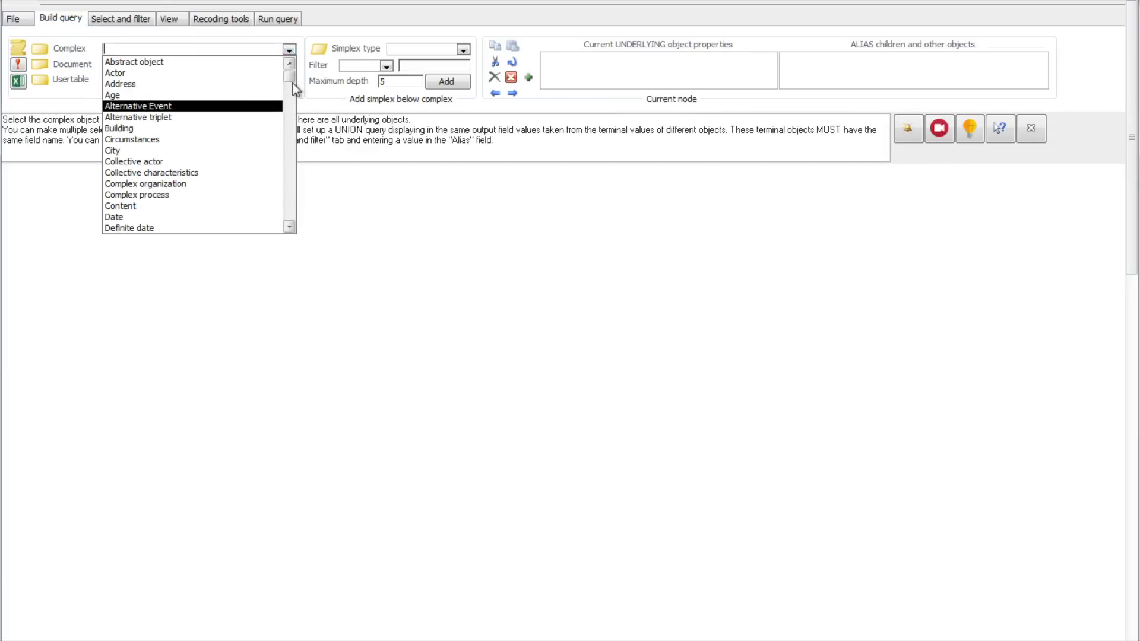
pyautogui.moveTo(291, 85); pyautogui.dragTo(280, 203)
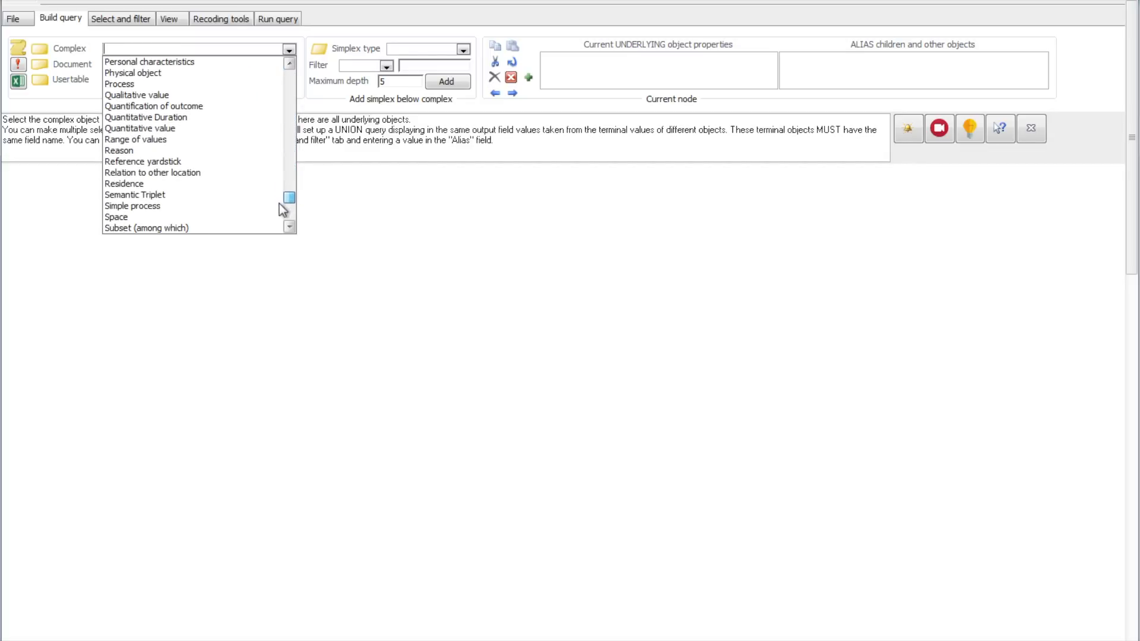
pyautogui.click(234, 199)
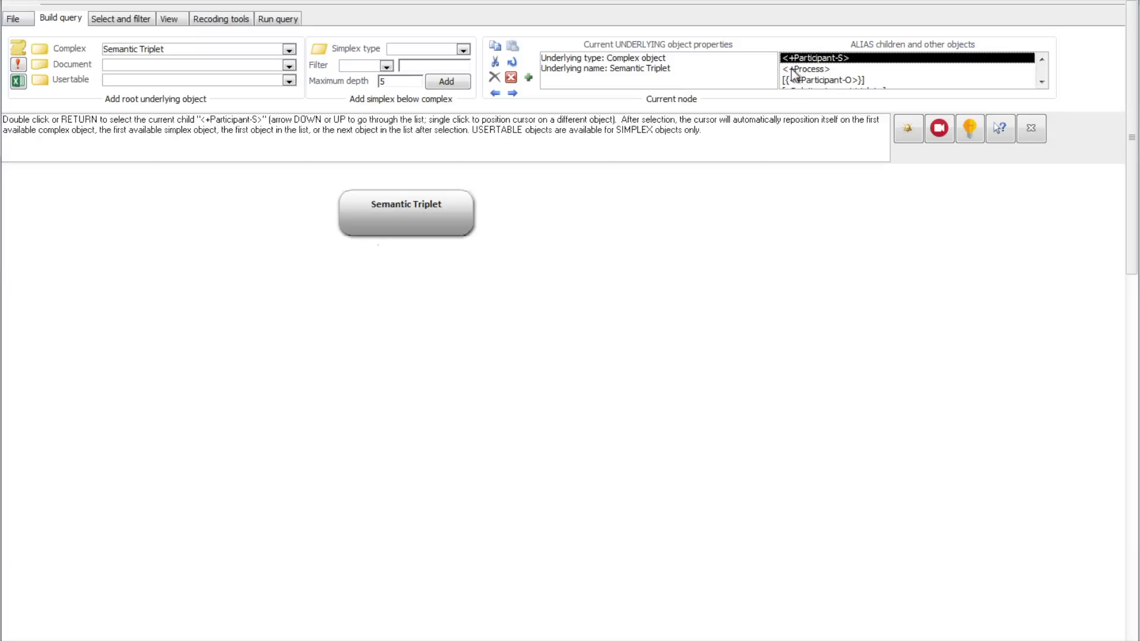
# - Build the branch Participant-S, Actor, Individual (1a), Name of individual actor beneath the Semantic Triplet root
pyautogui.doubleClick(854, 60)
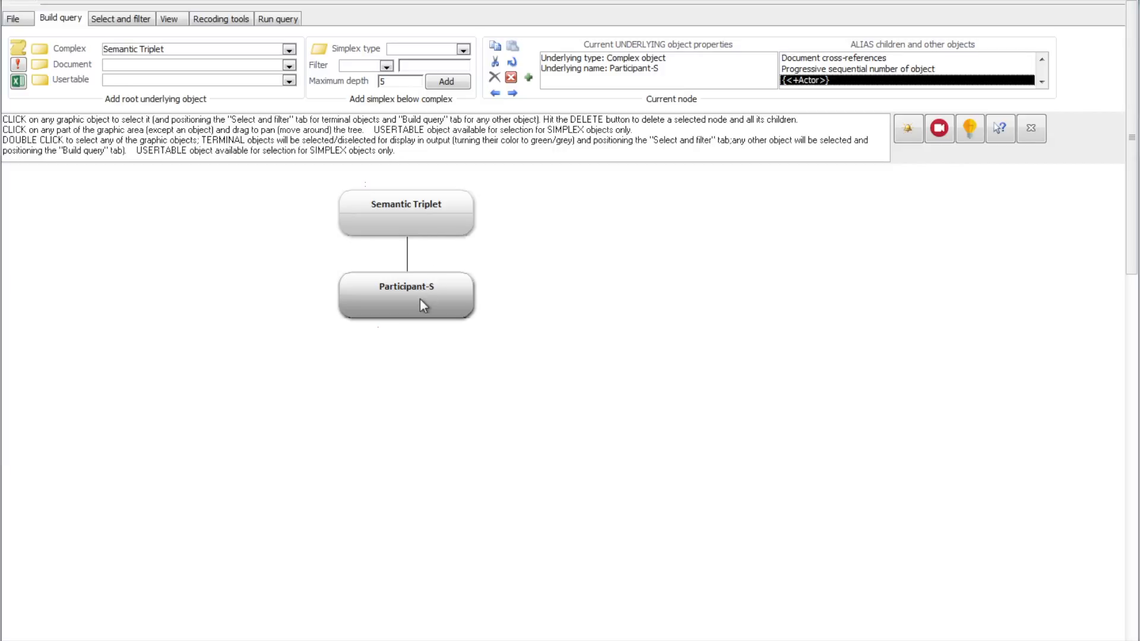
pyautogui.doubleClick(826, 80)
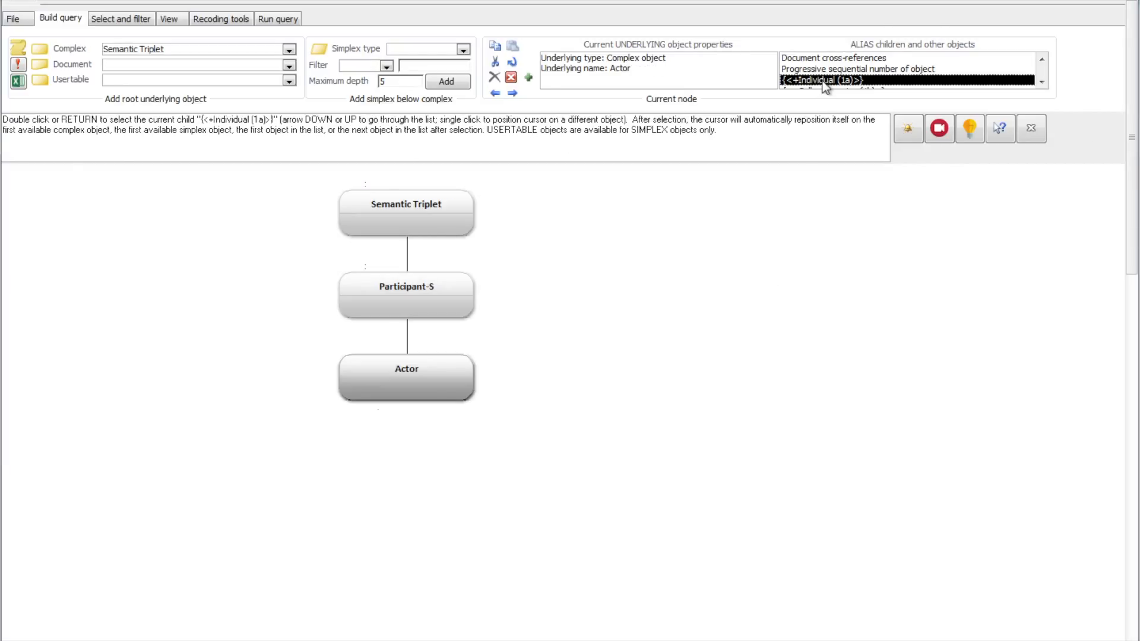
pyautogui.doubleClick(824, 81)
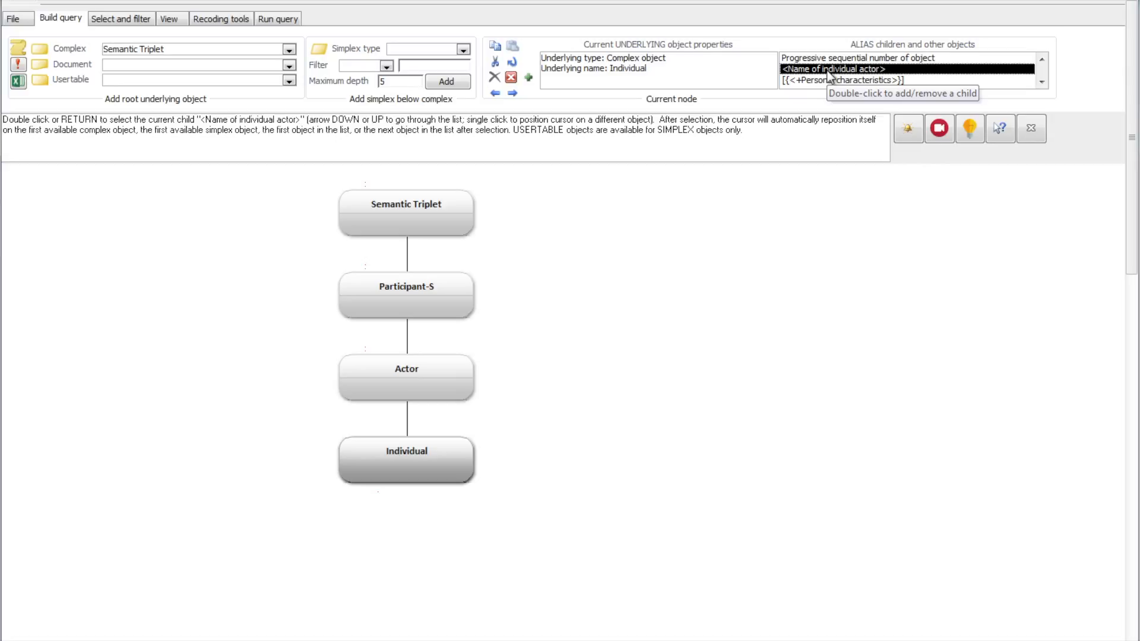
pyautogui.doubleClick(876, 70)
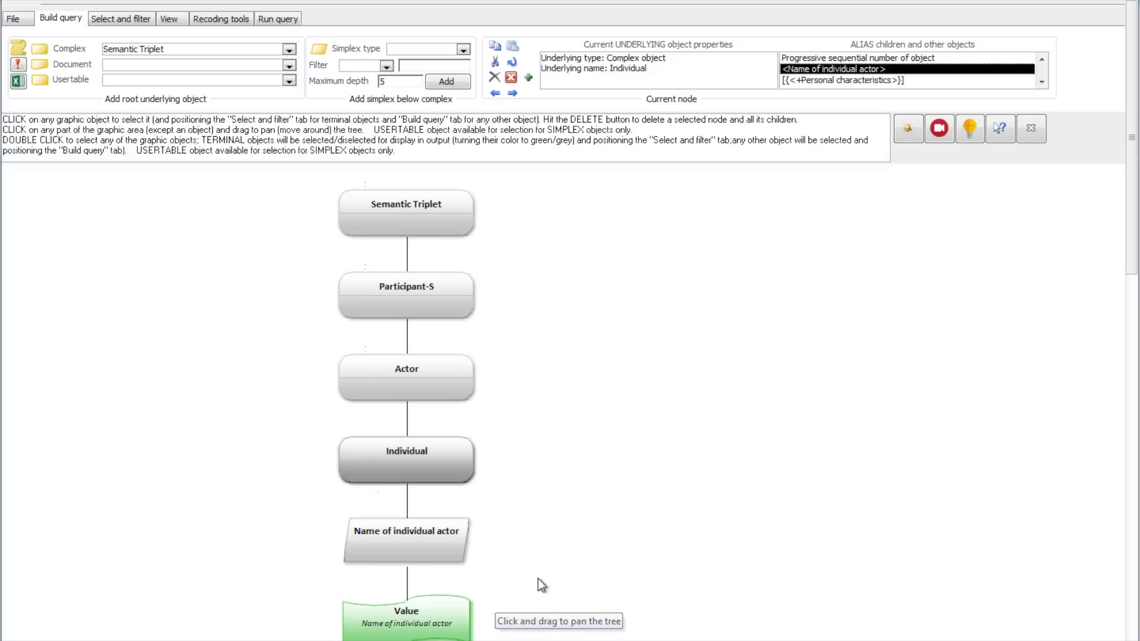
# - Review the legend of object shapes and the color chart for the query tree
pyautogui.click(176, 21)
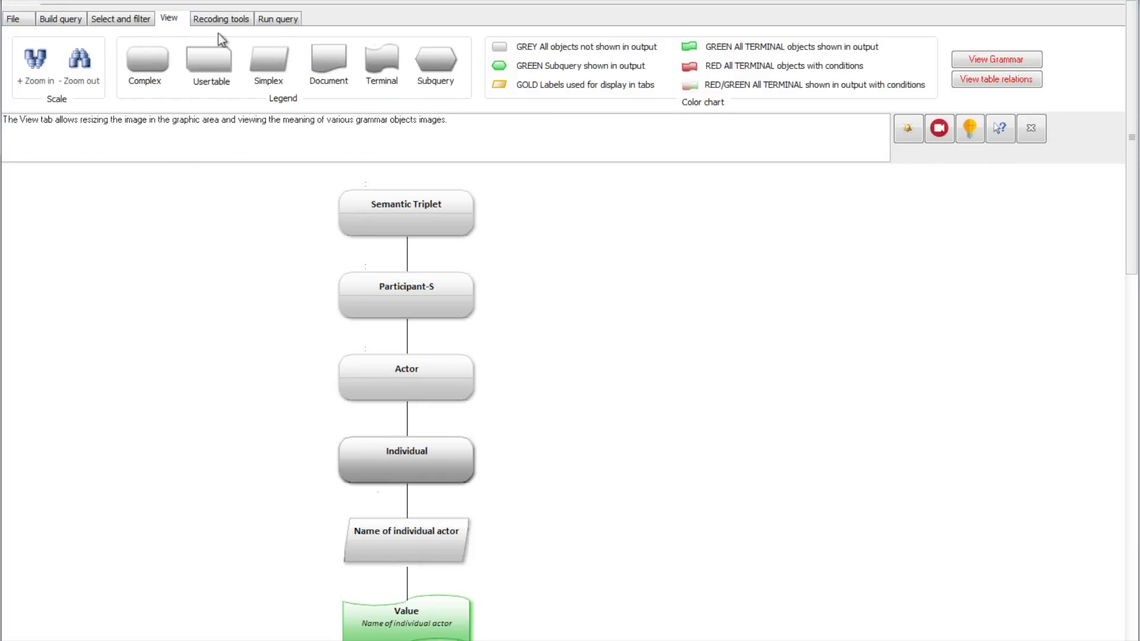
pyautogui.click(433, 285)
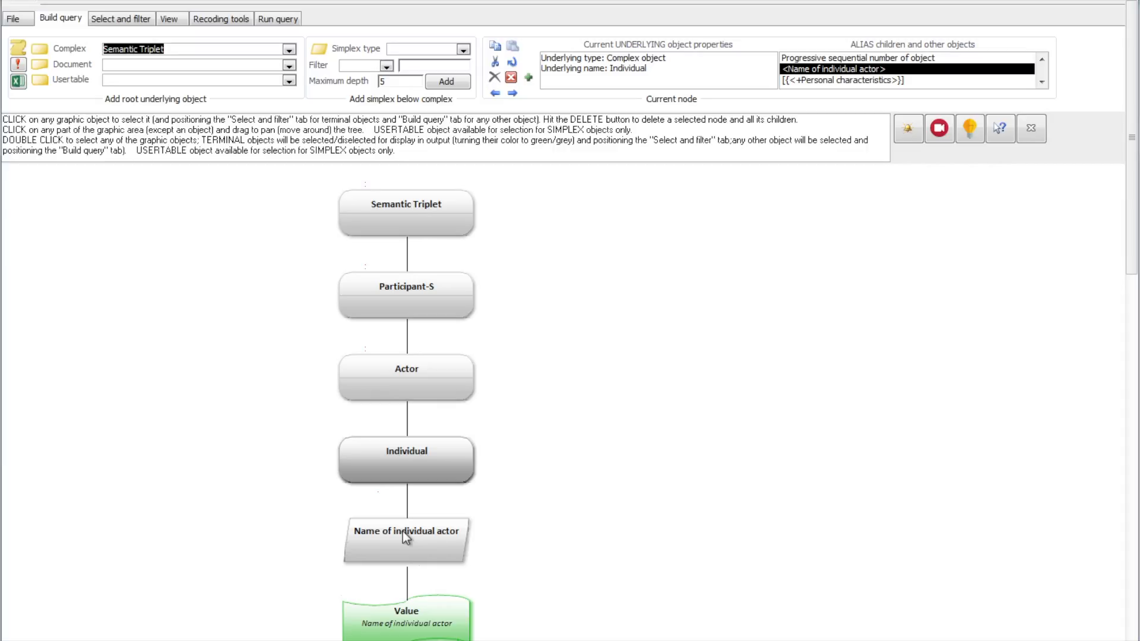
# - Run the query on the Name of individual actor value, view its results and close them
pyautogui.click(445, 609)
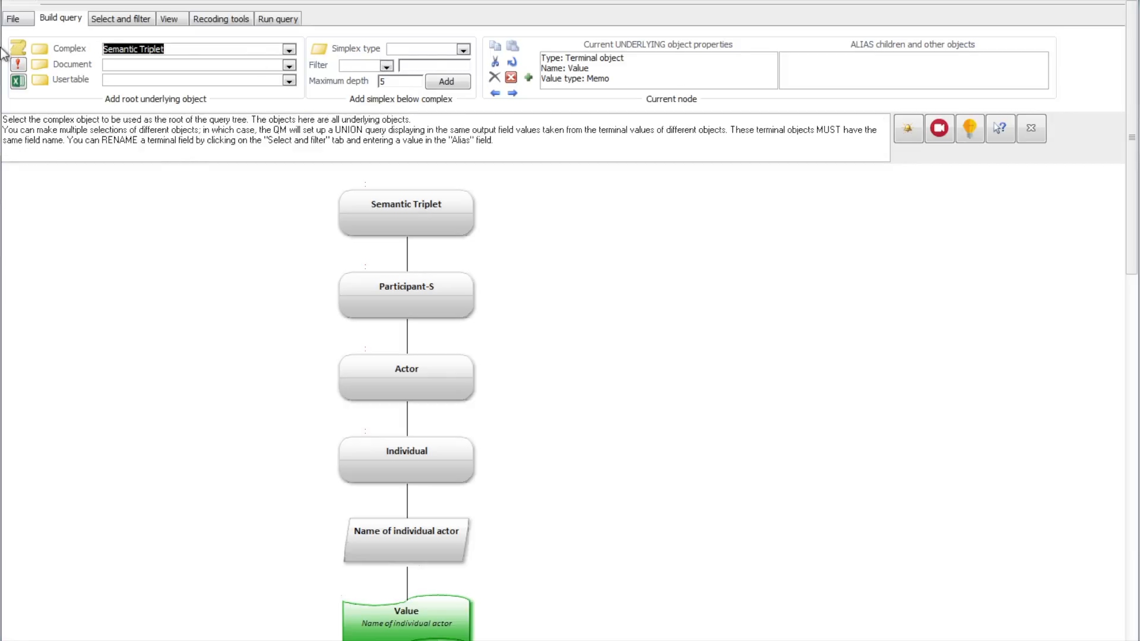
pyautogui.click(18, 66)
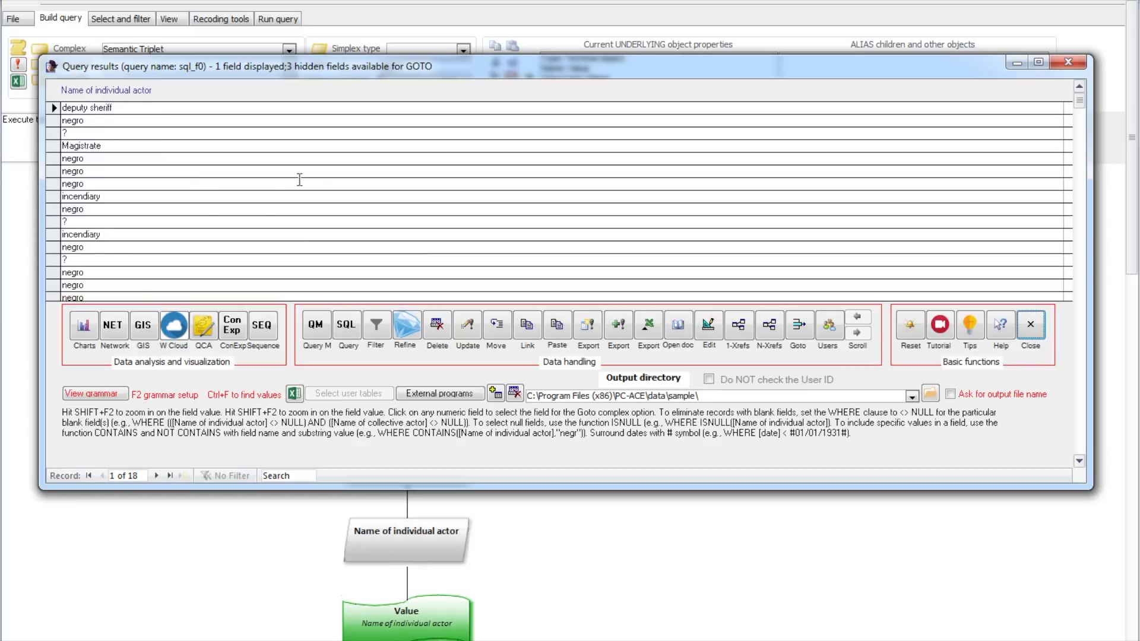
pyautogui.click(1033, 333)
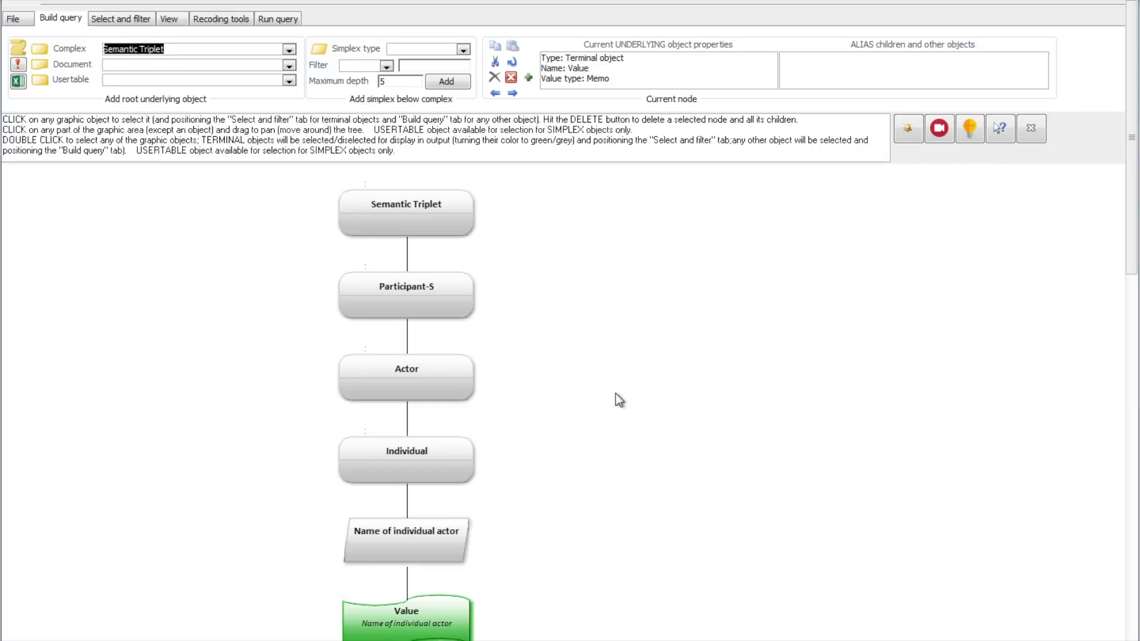
# - Add the branch Process, Simple process (1a), Verbal phrase beneath the Semantic Triplet root, turning off the subquery reminder
pyautogui.click(427, 222)
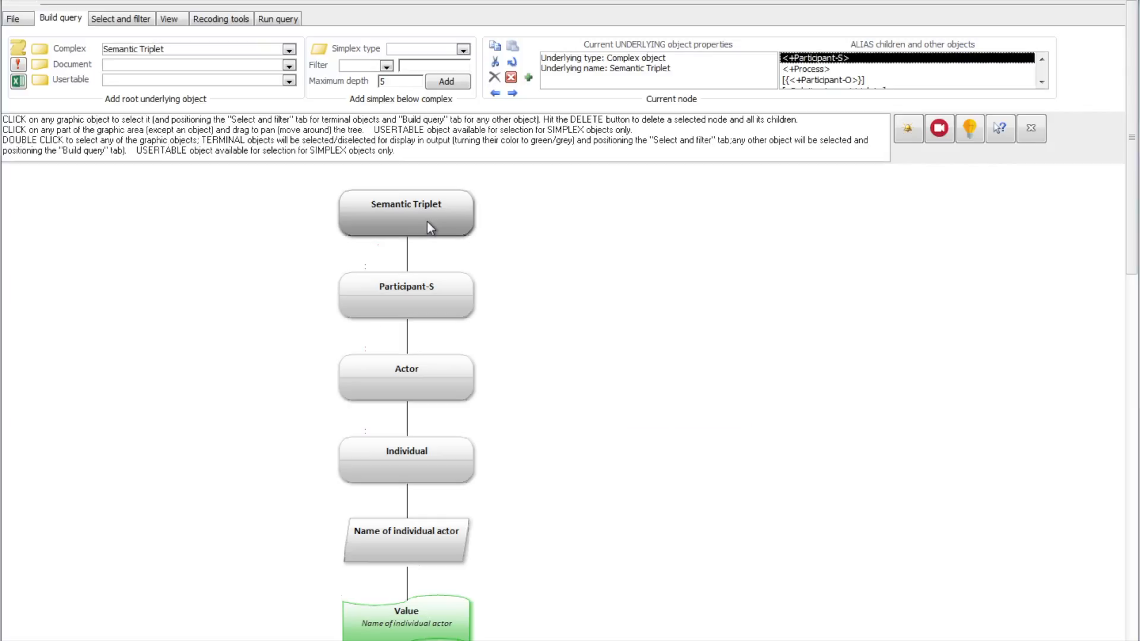
pyautogui.doubleClick(426, 222)
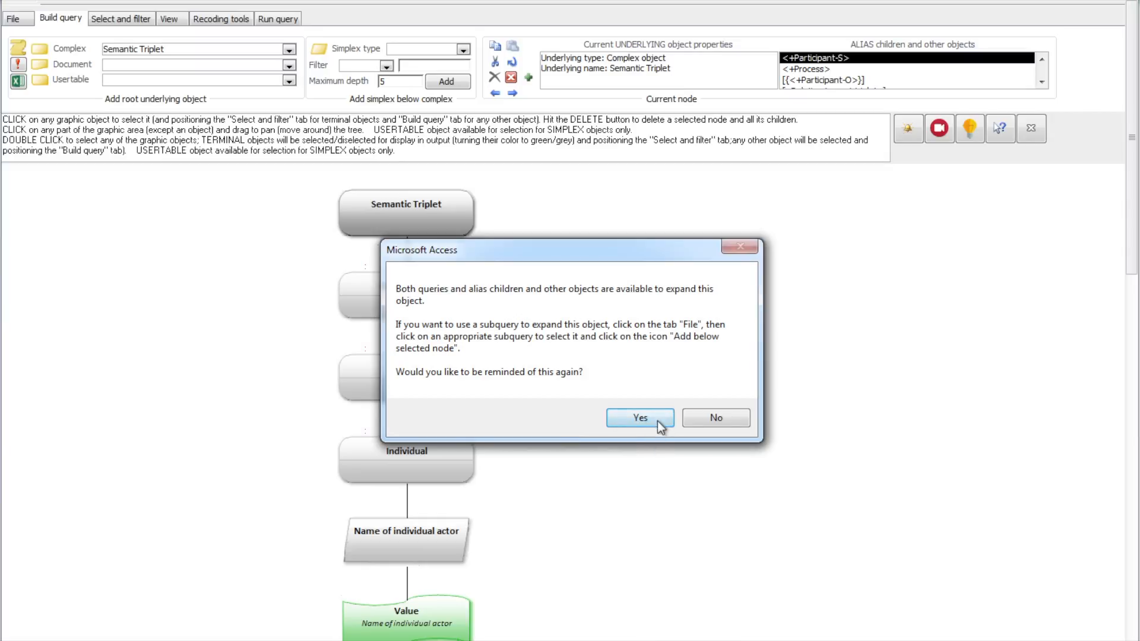
pyautogui.click(711, 421)
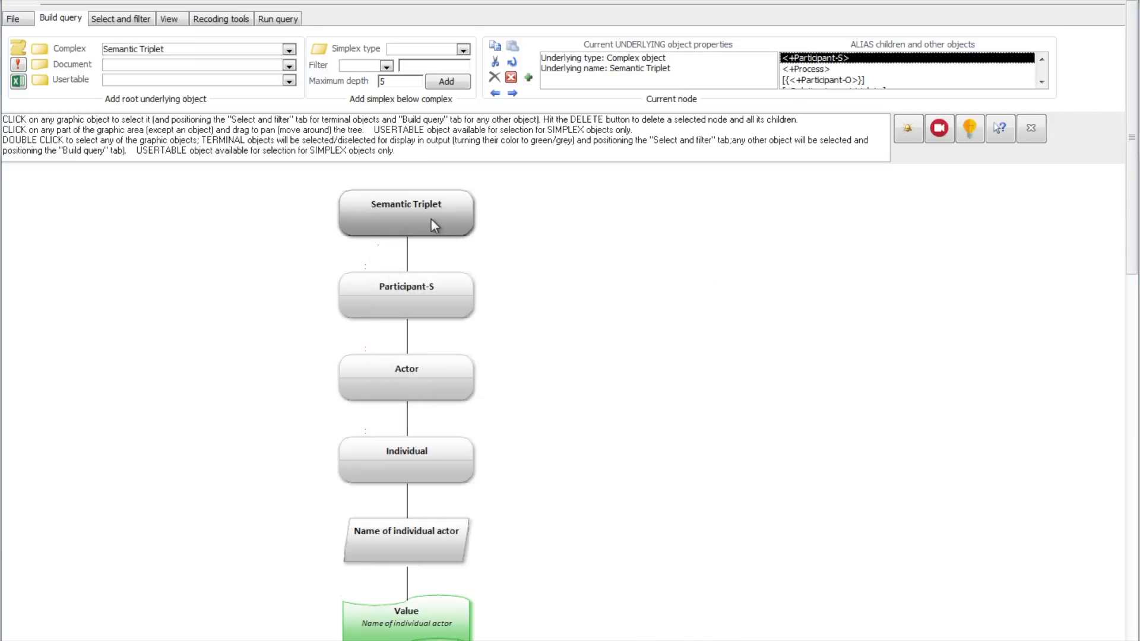
pyautogui.doubleClick(813, 69)
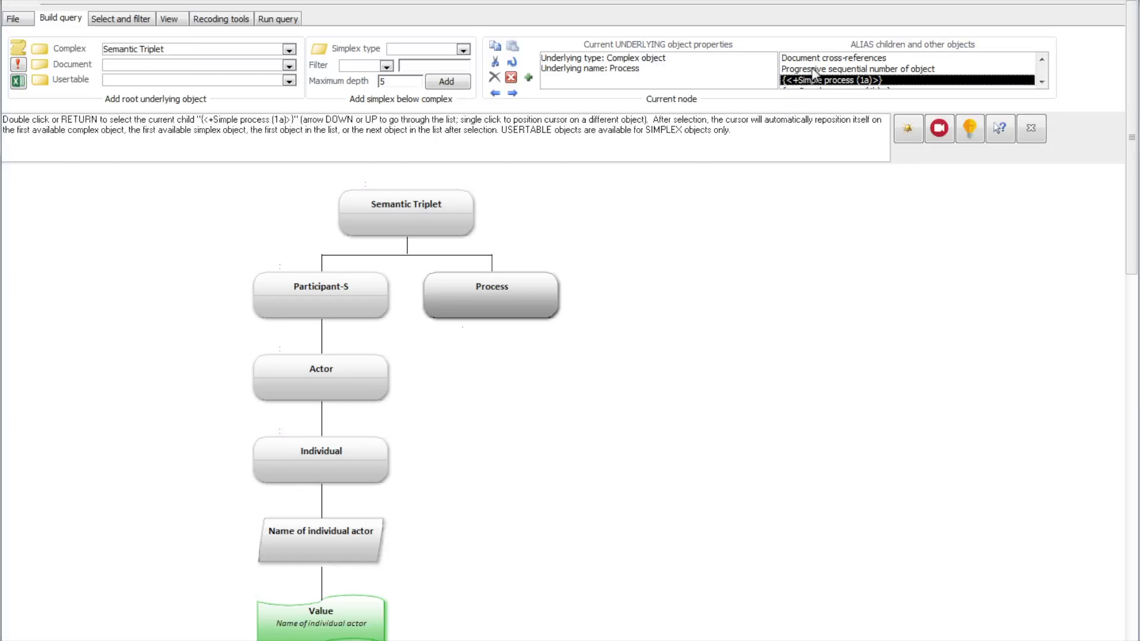
pyautogui.doubleClick(818, 81)
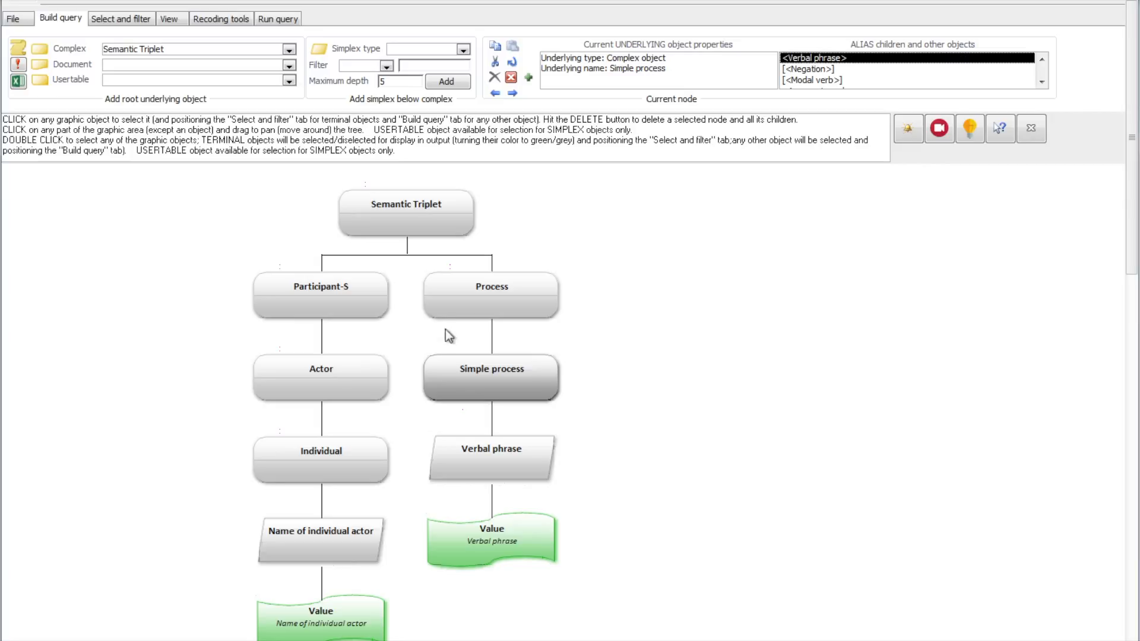
# - Build the branch Participant-O, Actor (1a), Individual (1a), Name of individual actor beneath the Semantic Triplet root
pyautogui.click(408, 221)
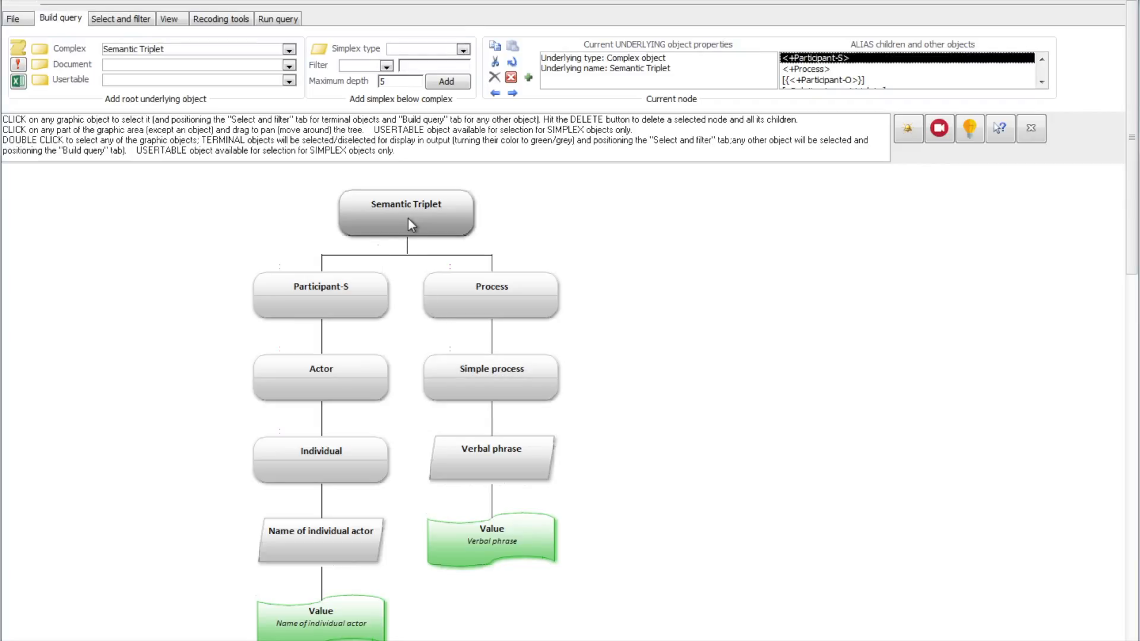
pyautogui.doubleClick(853, 80)
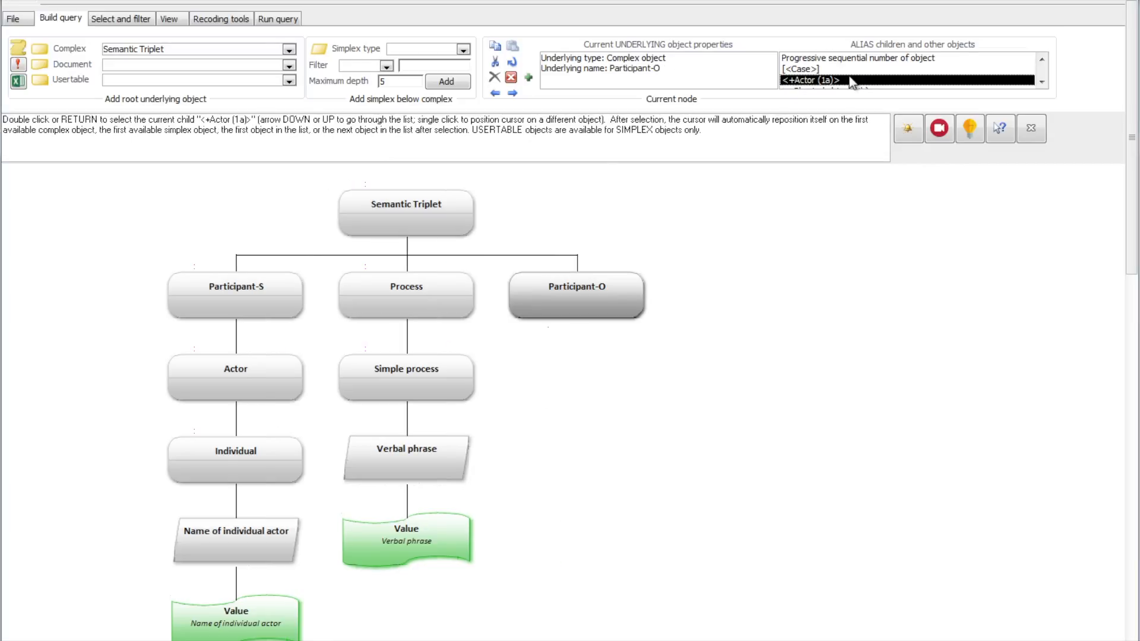
pyautogui.doubleClick(853, 81)
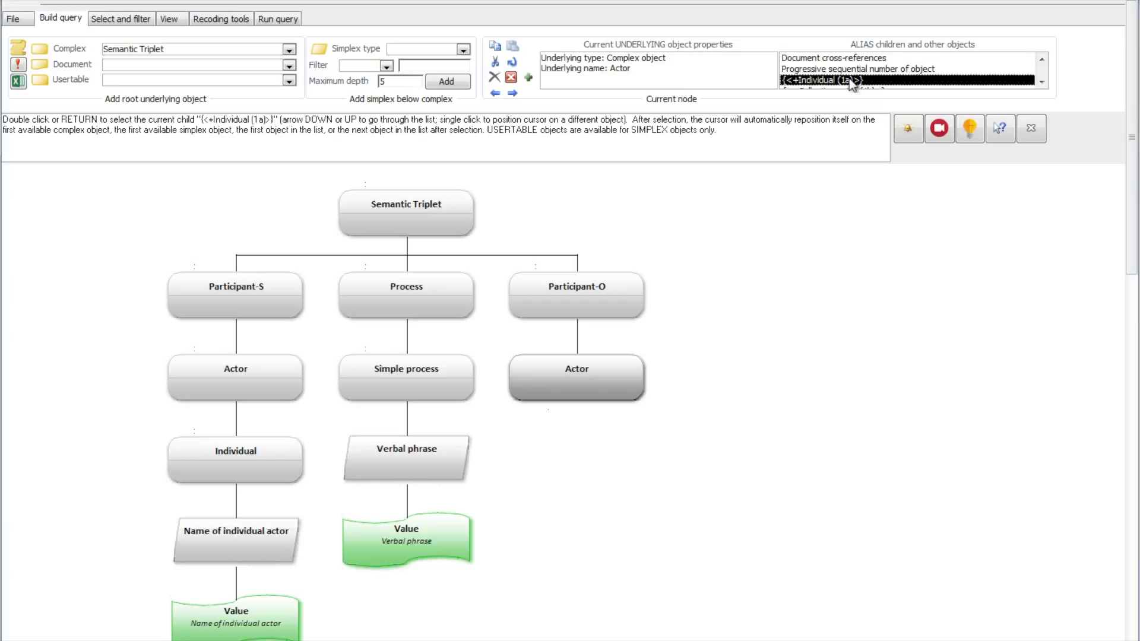
pyautogui.doubleClick(853, 80)
pyautogui.doubleClick(852, 70)
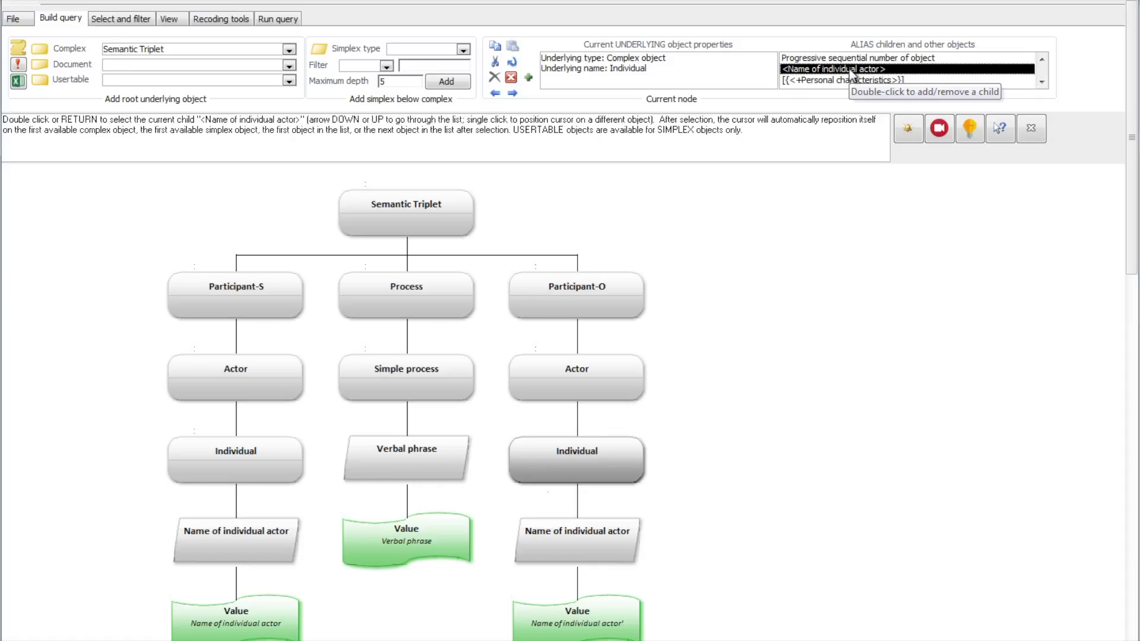
# - Run the three-branch triplet query, decline the help documents and close the results after viewing them
pyautogui.moveTo(827, 380); pyautogui.dragTo(840, 354)
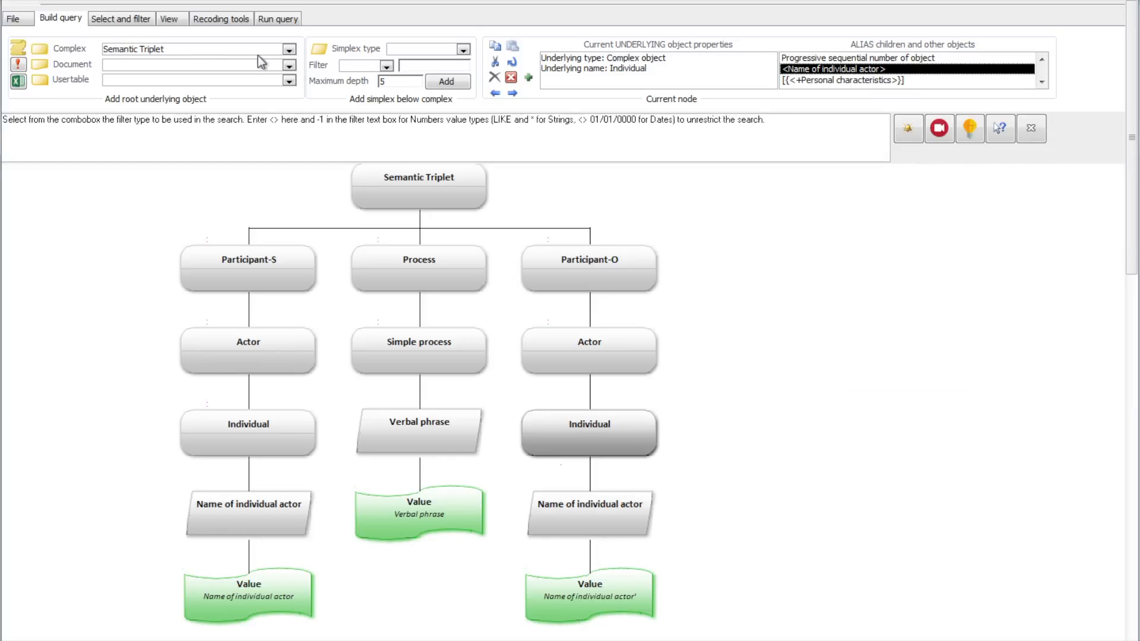
pyautogui.click(24, 66)
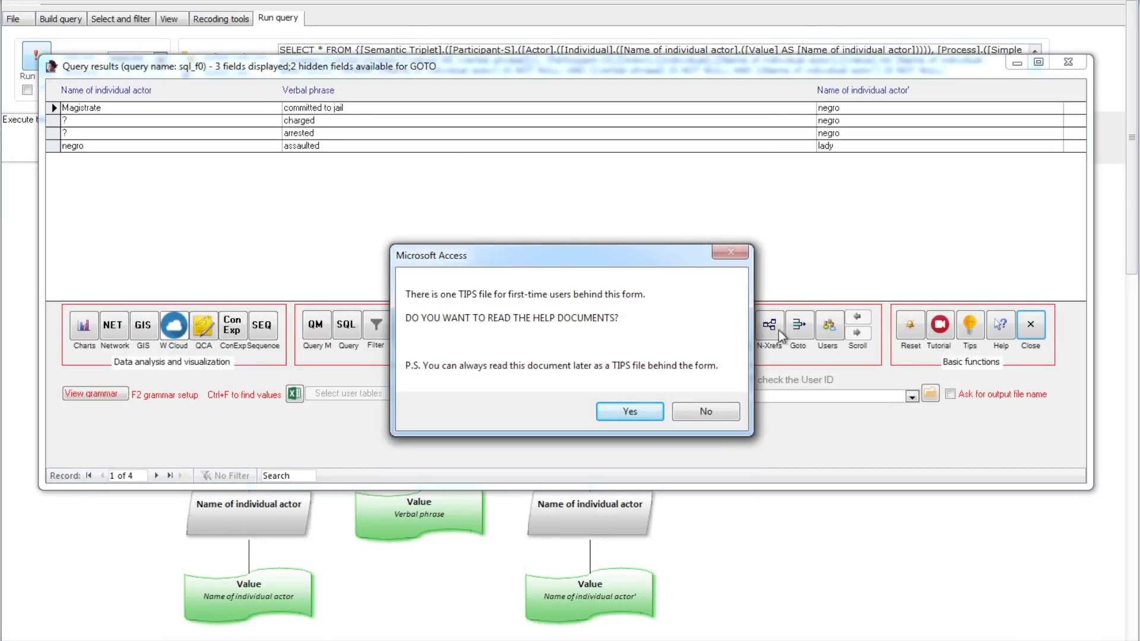
pyautogui.click(702, 409)
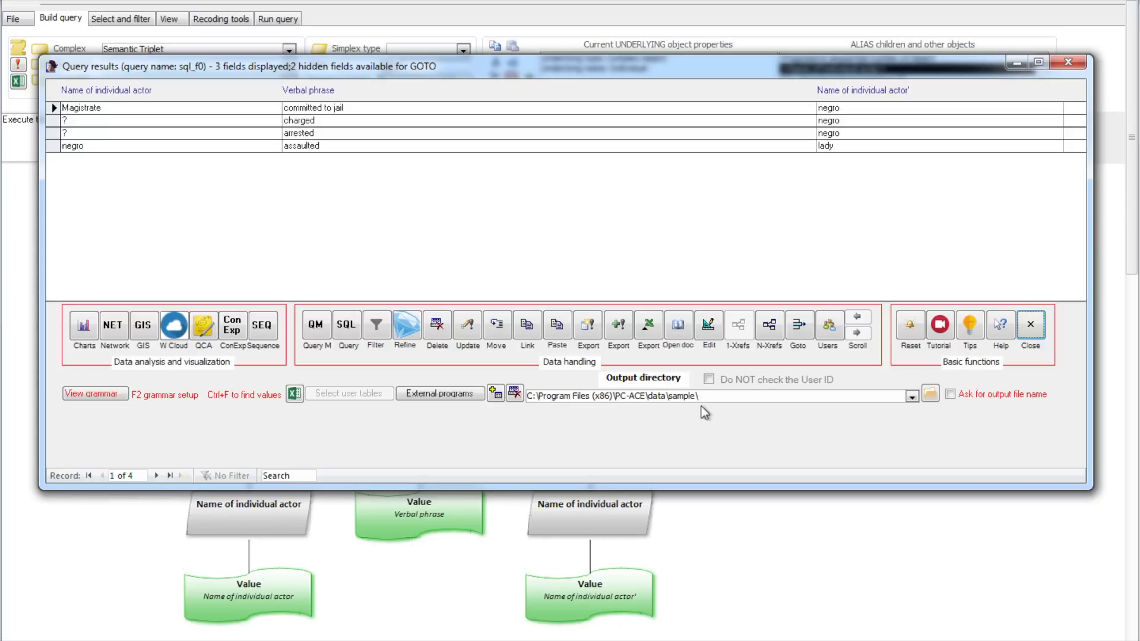
pyautogui.click(1031, 326)
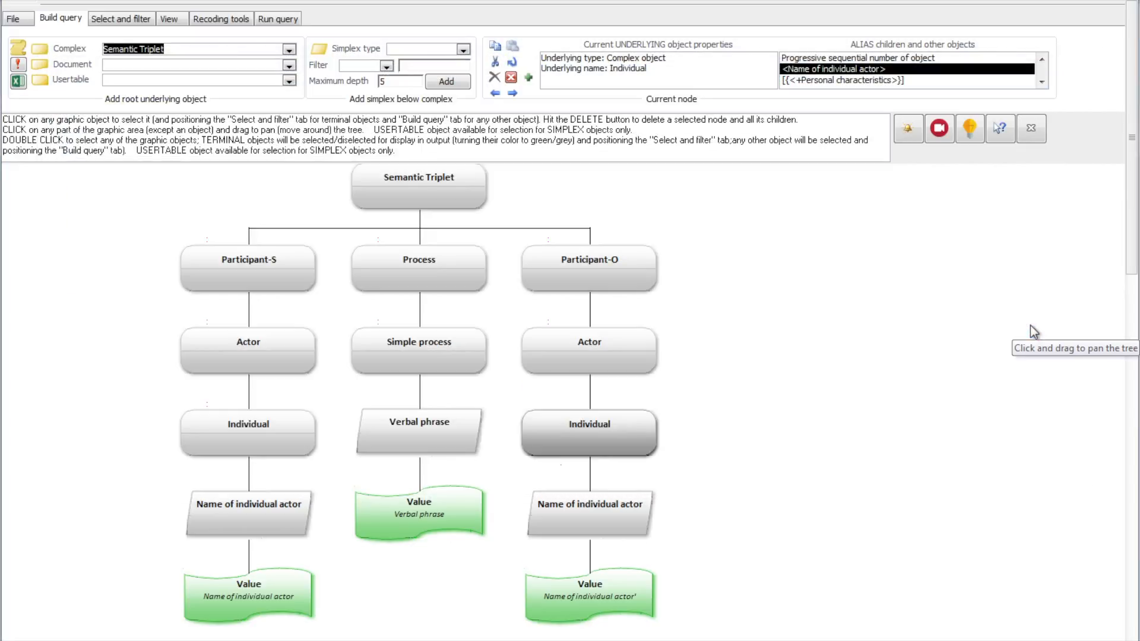
# - Save the current query under the name "Triplet test"
pyautogui.click(18, 18)
pyautogui.click(219, 48)
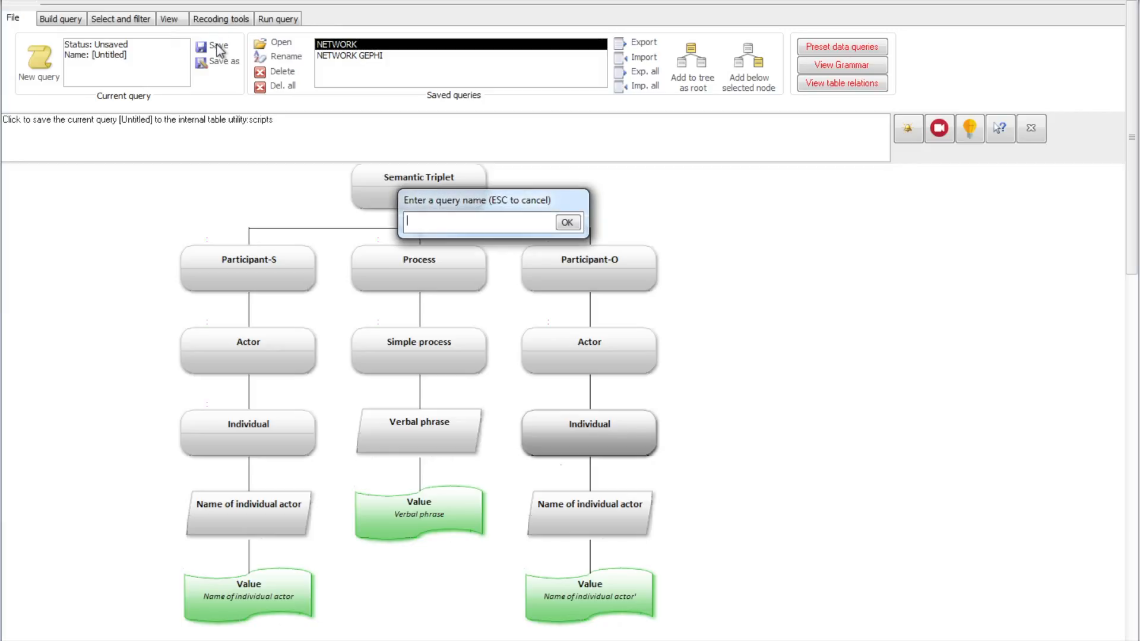
pyautogui.write('Triplet test')
pyautogui.press('Return')
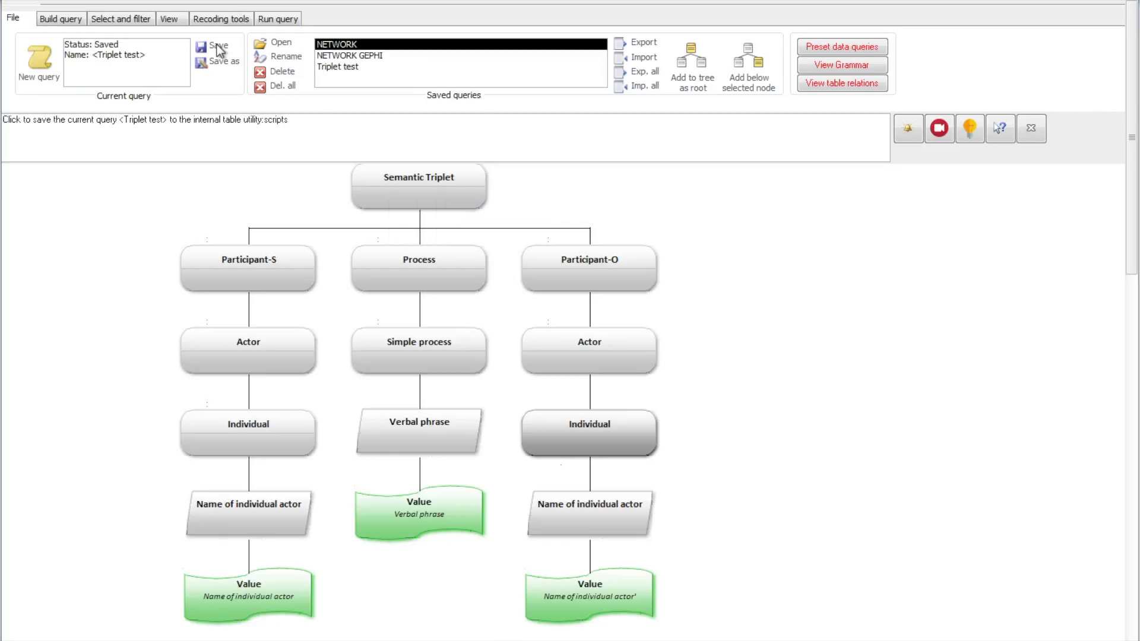